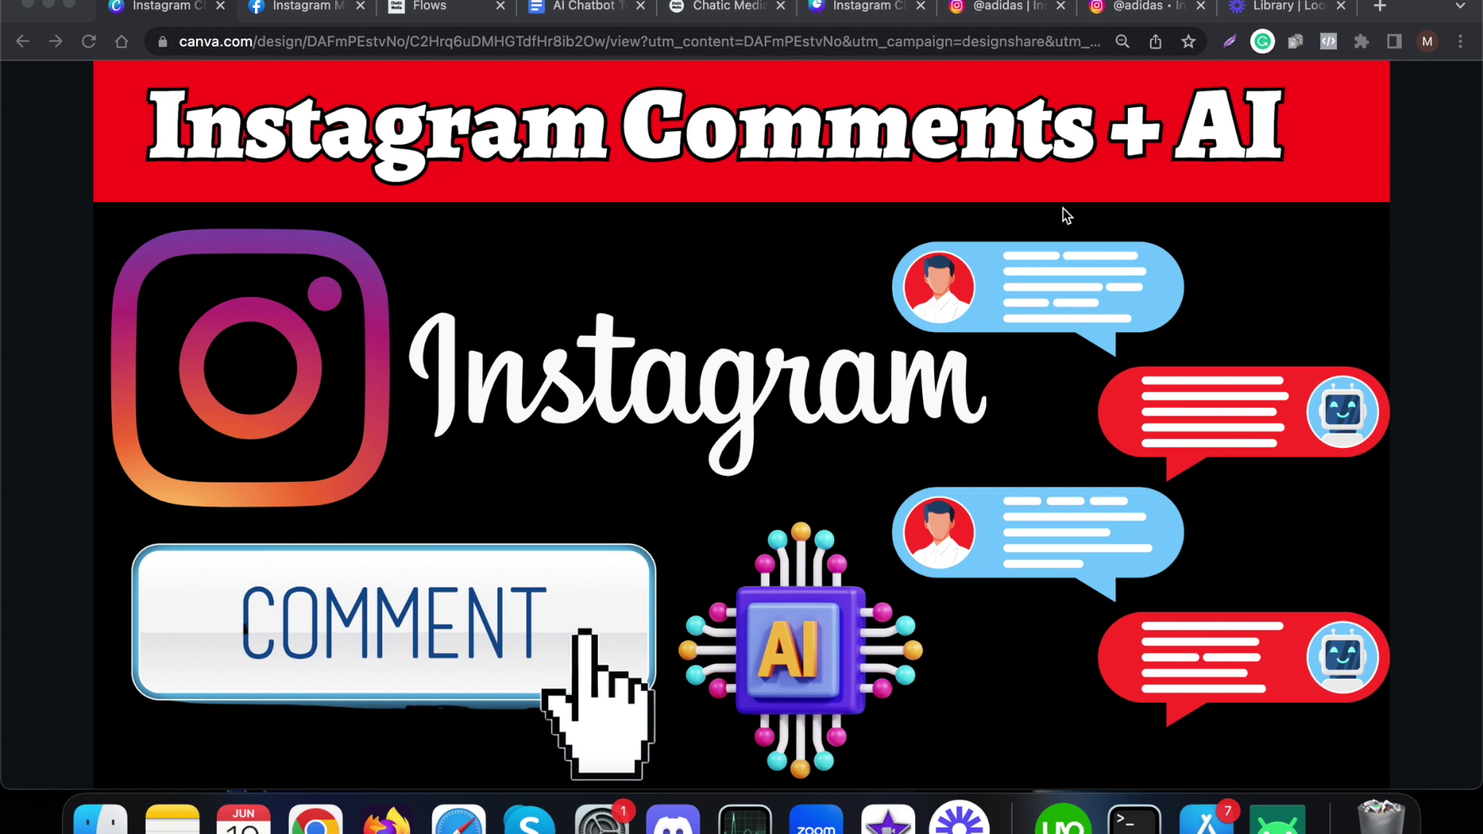
- Switch from the Canva title slide to the Meta docs on Instagram Messaging with the Messenger Platform
left_click(302, 8)
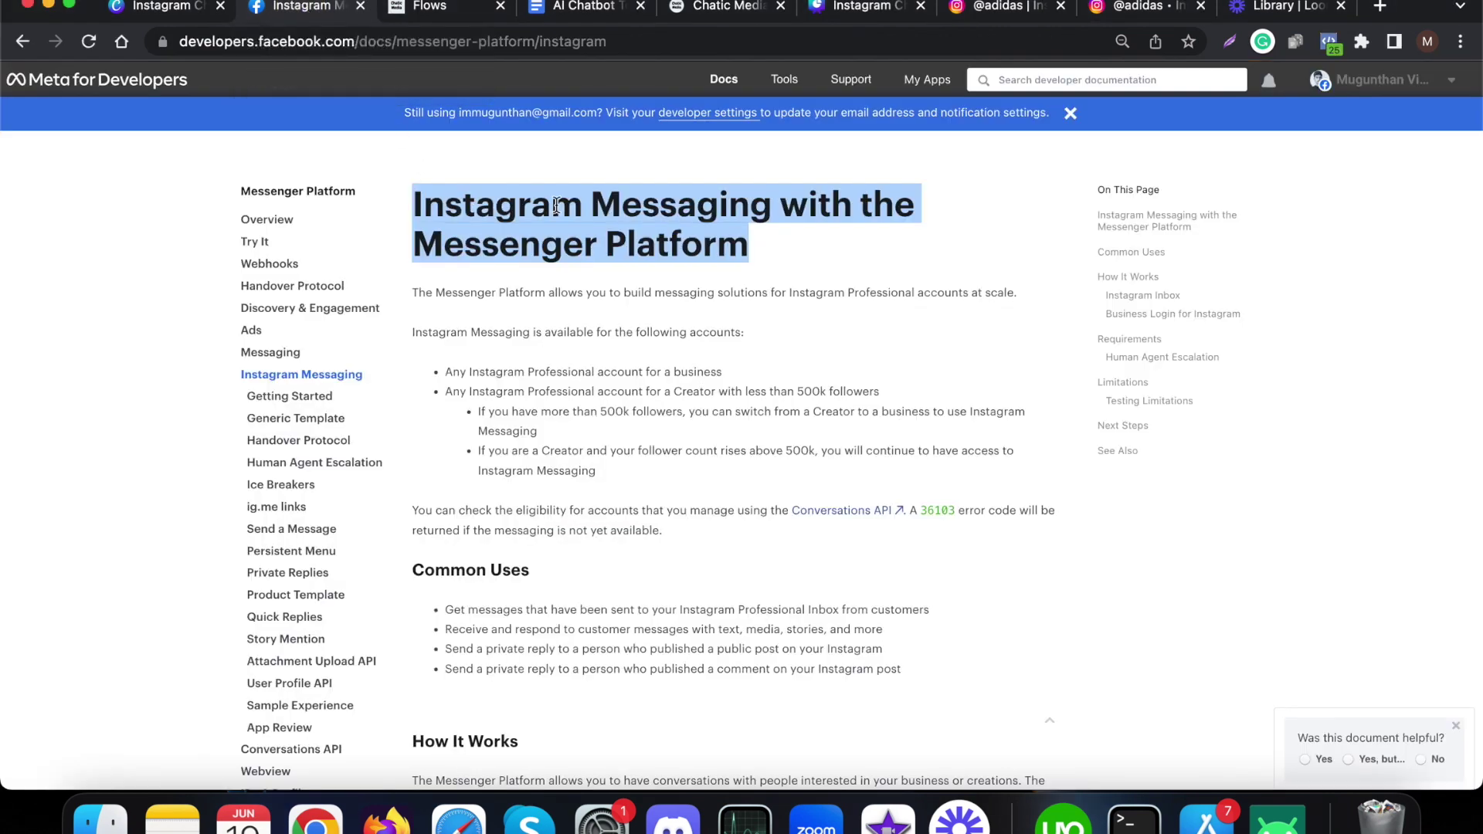
- Skim the Meta Instagram Messaging docs, then return to the Canva 'Instagram Comments + AI' slide
left_click(688, 495)
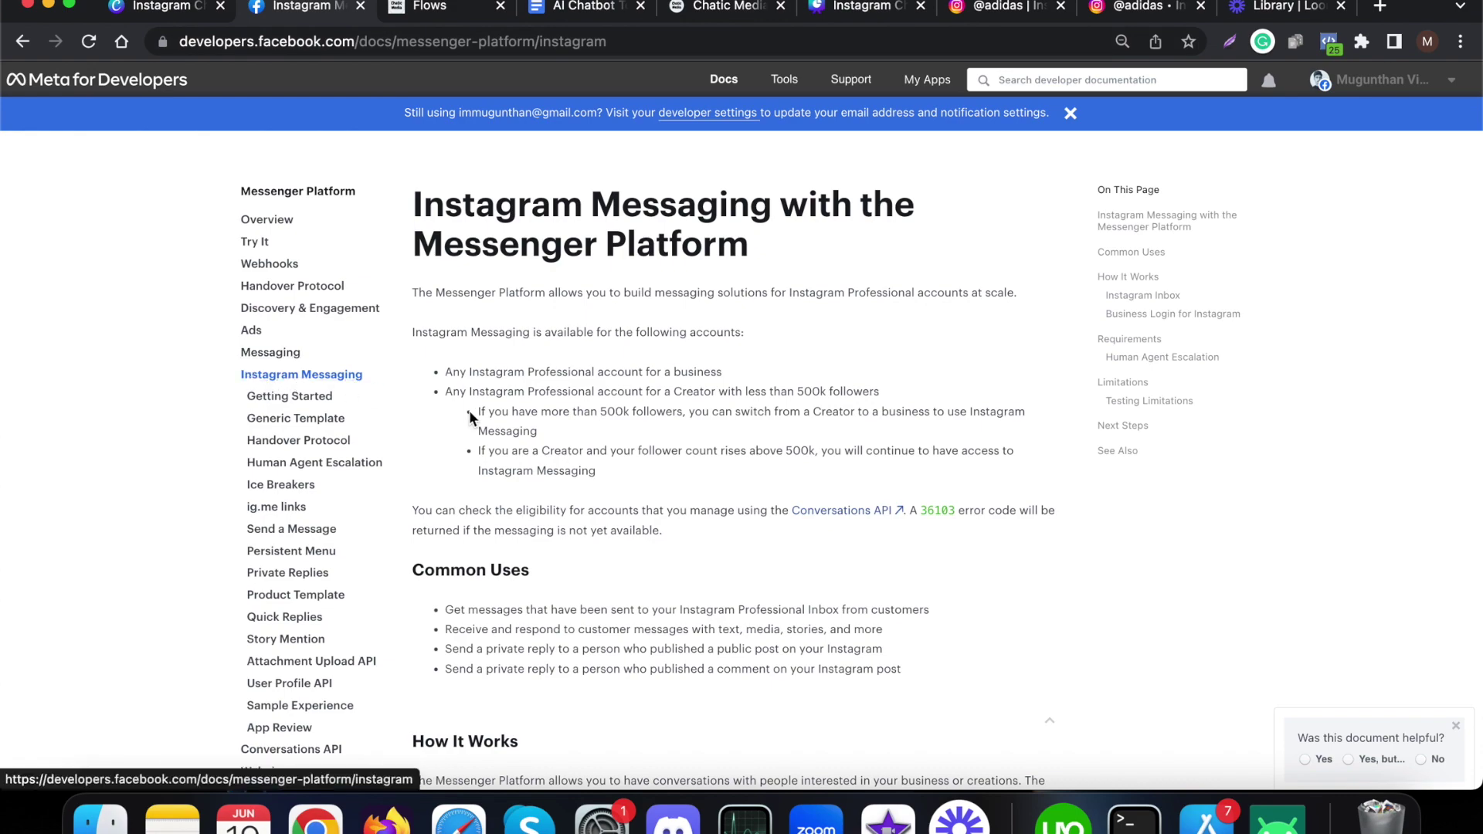
scroll(601, 653, "down", 10)
scroll(680, 641, "up", 12)
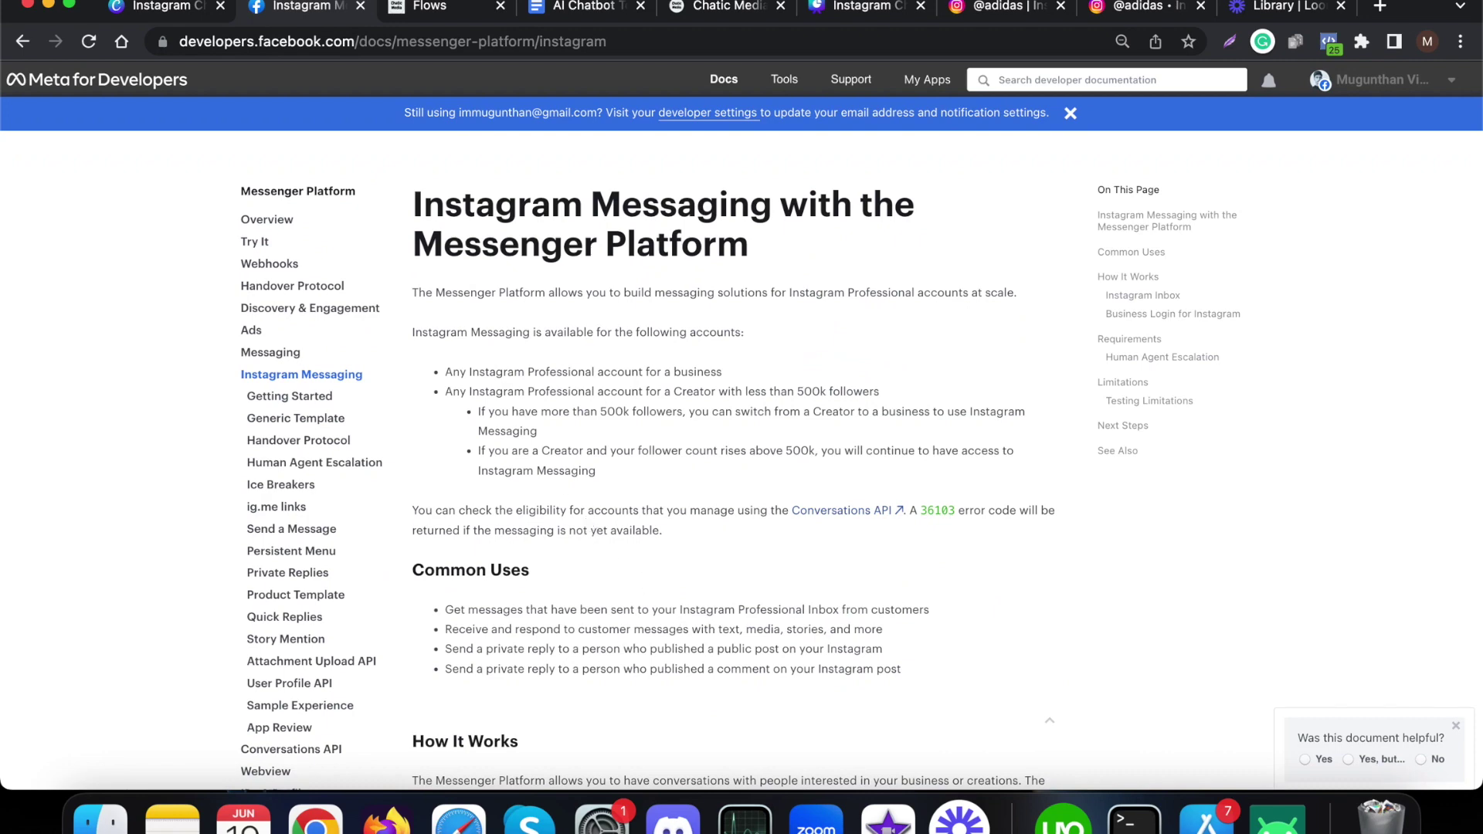
left_click(166, 10)
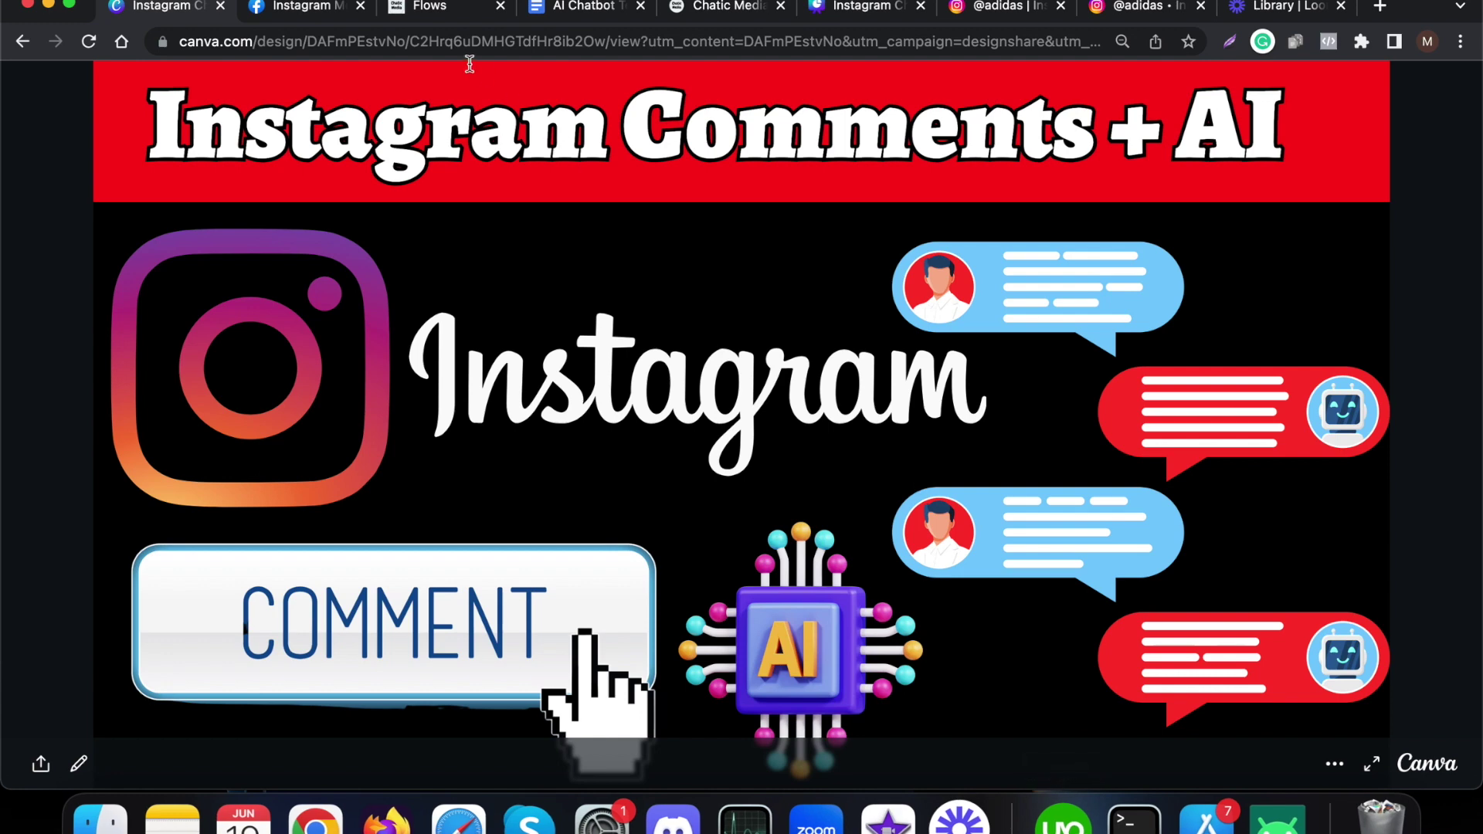
- Show the Instagram phone mirror on the post's comments, then bring up the plumbing FAQ document
left_click(1275, 815)
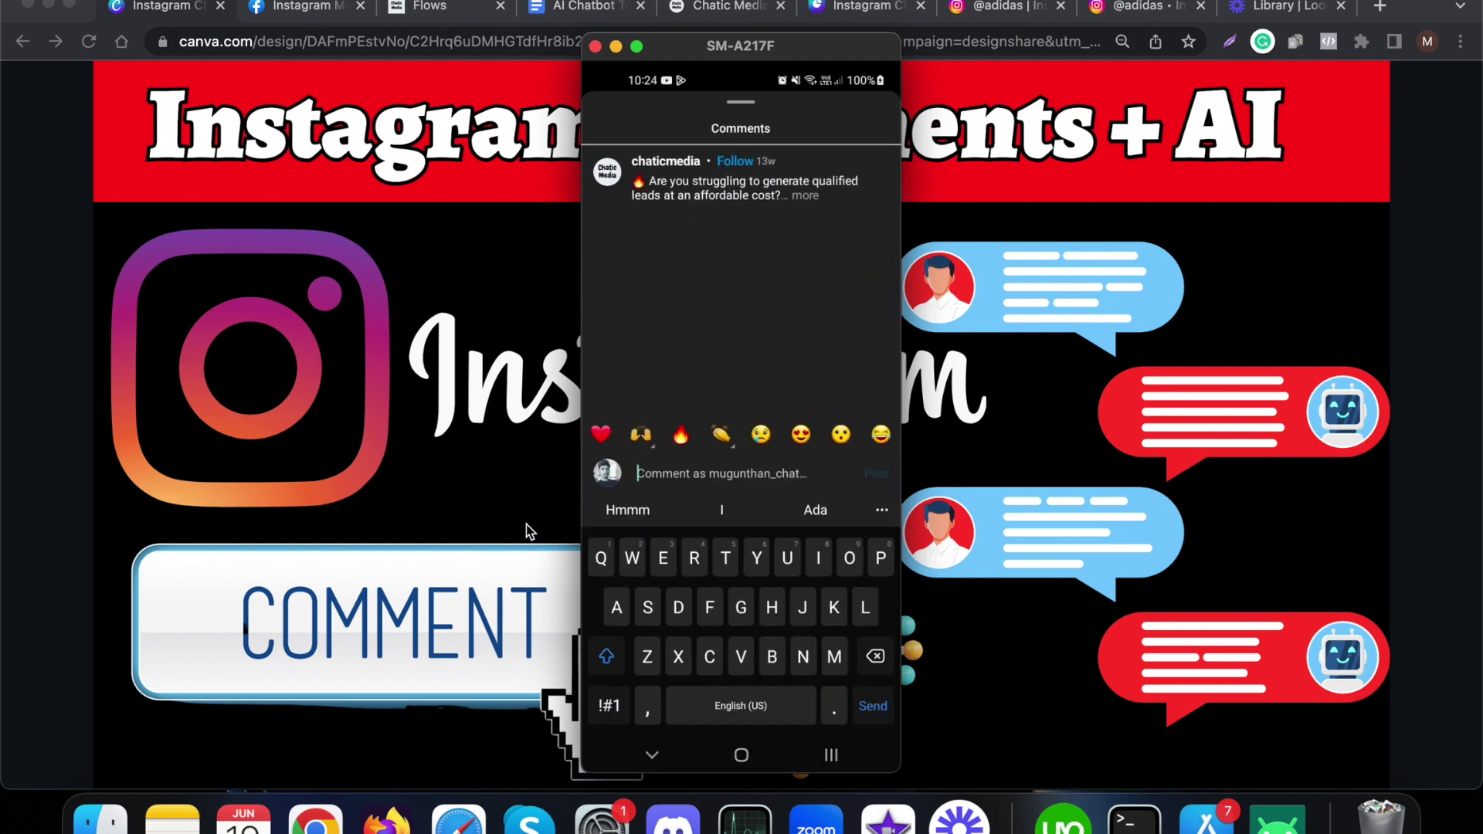
left_click_drag(748, 59, 248, 56)
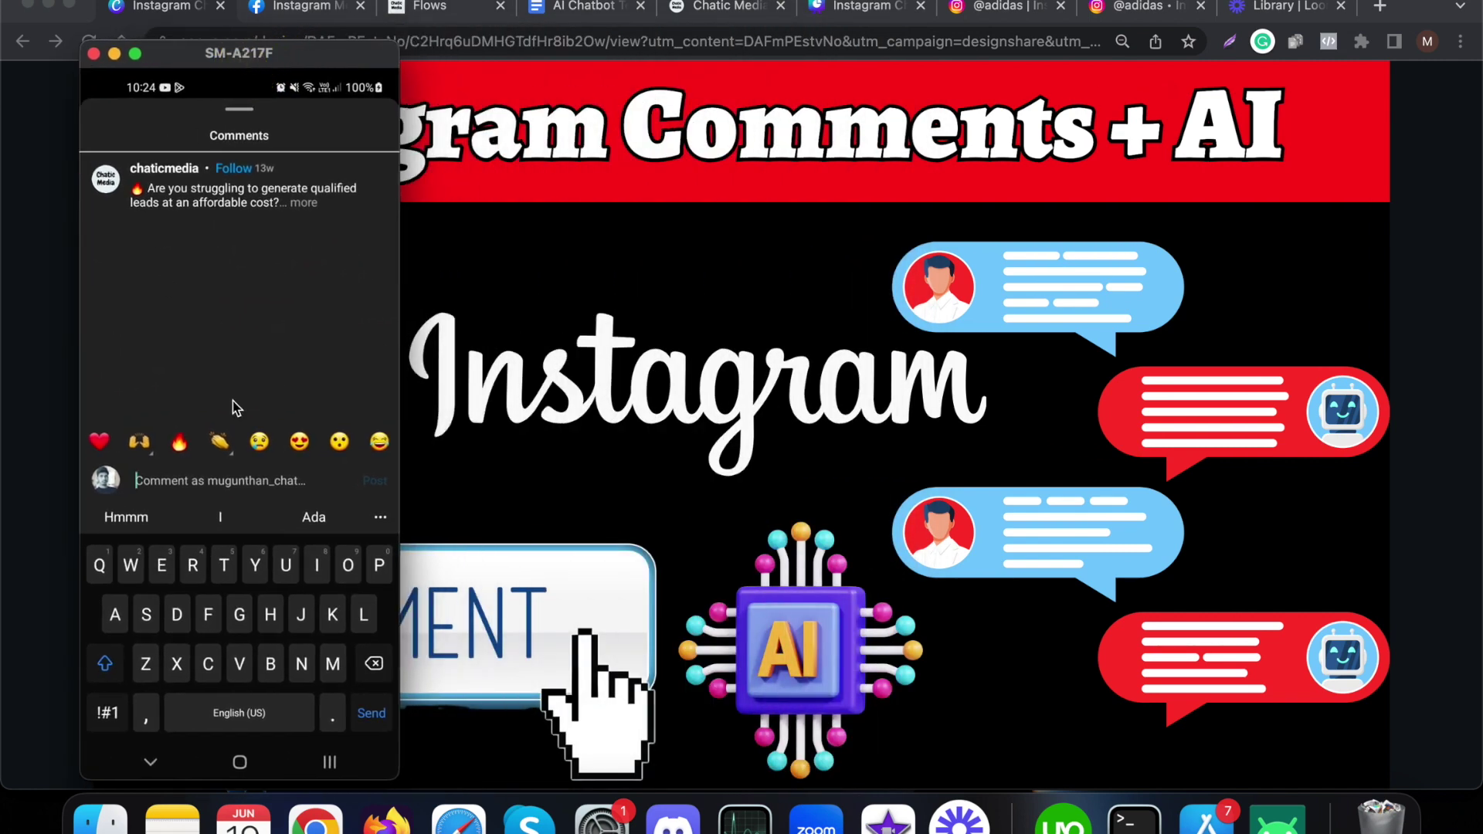
left_click(585, 7)
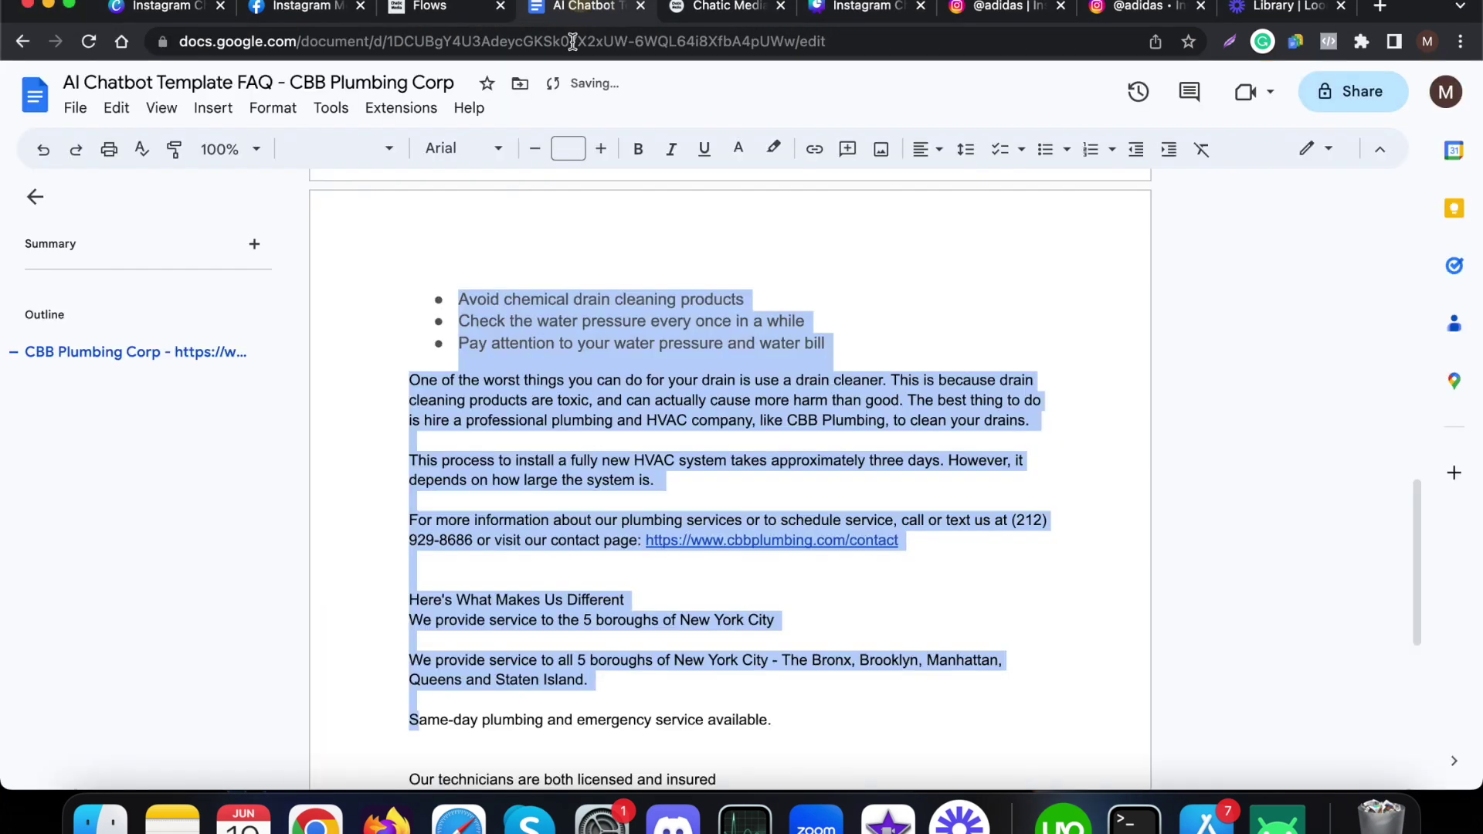
- Select the 'CBB Plumbing Corp' heading in the FAQ document
scroll(423, 330, "up", 15)
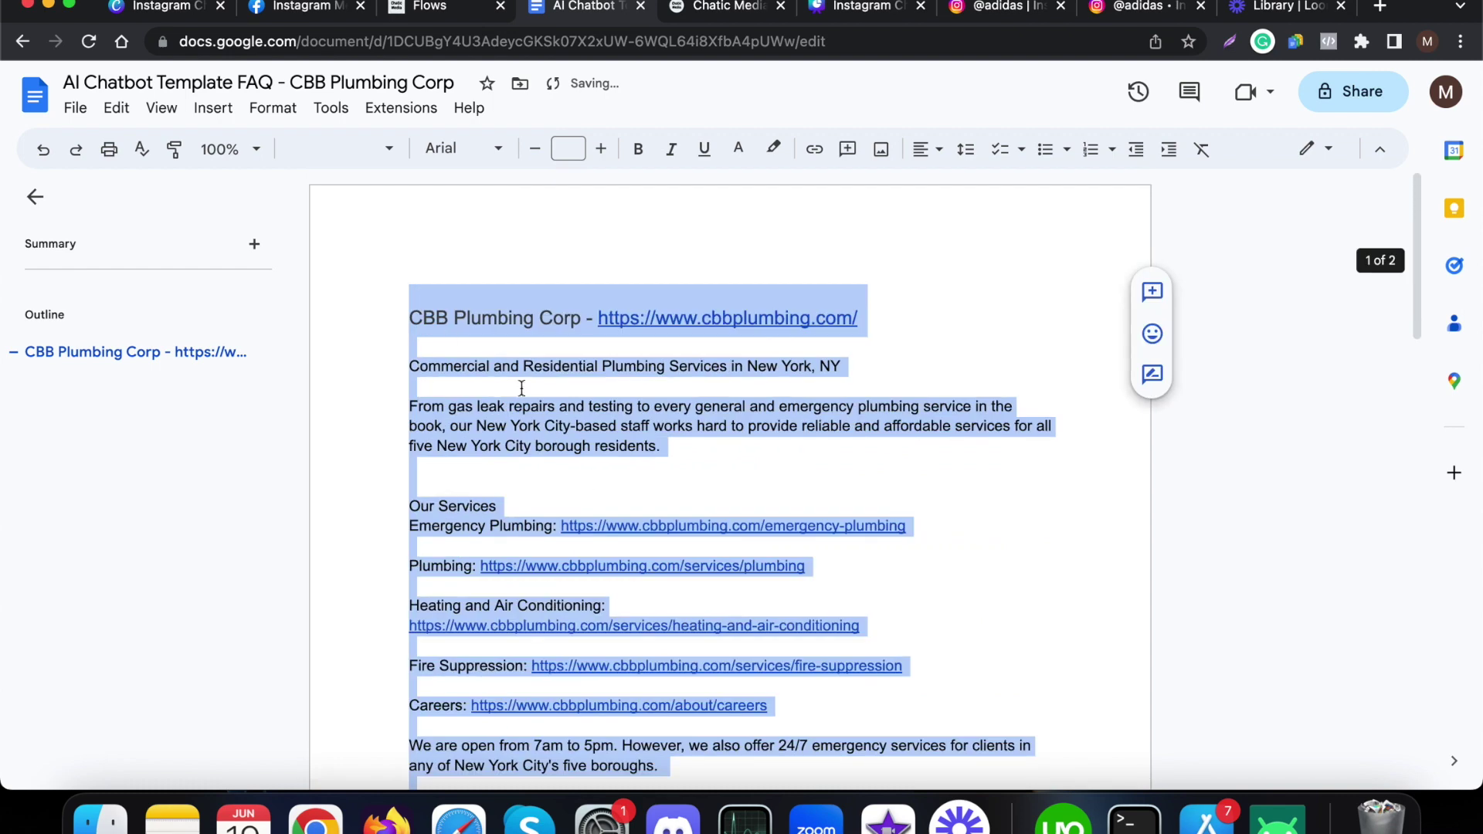
left_click(422, 330)
left_click_drag(401, 314, 580, 473)
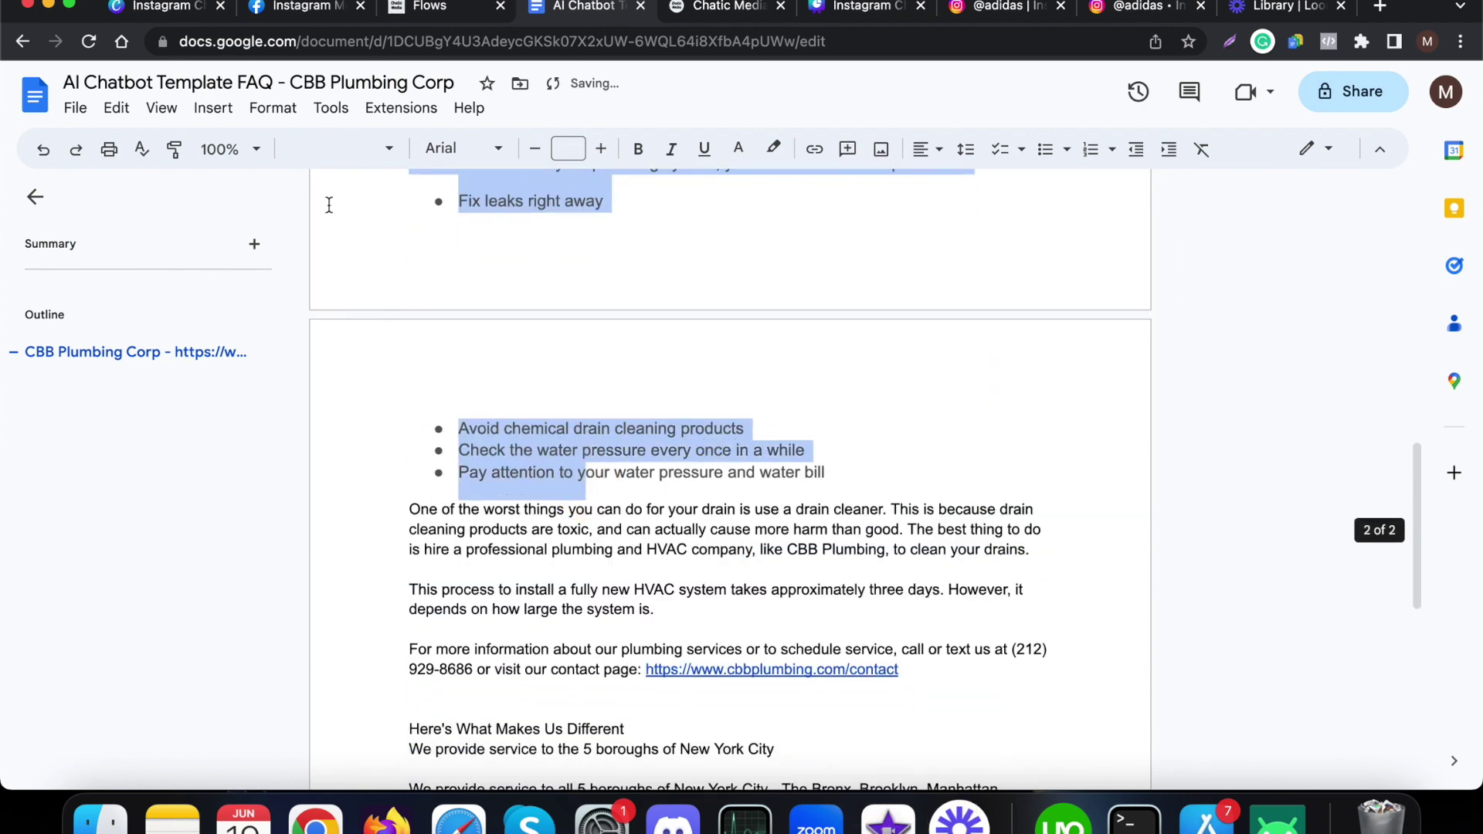
- Open the 'AI Comment Instagram' flow in Chatic Media, keeping the FAQ document in front
left_click(159, 8)
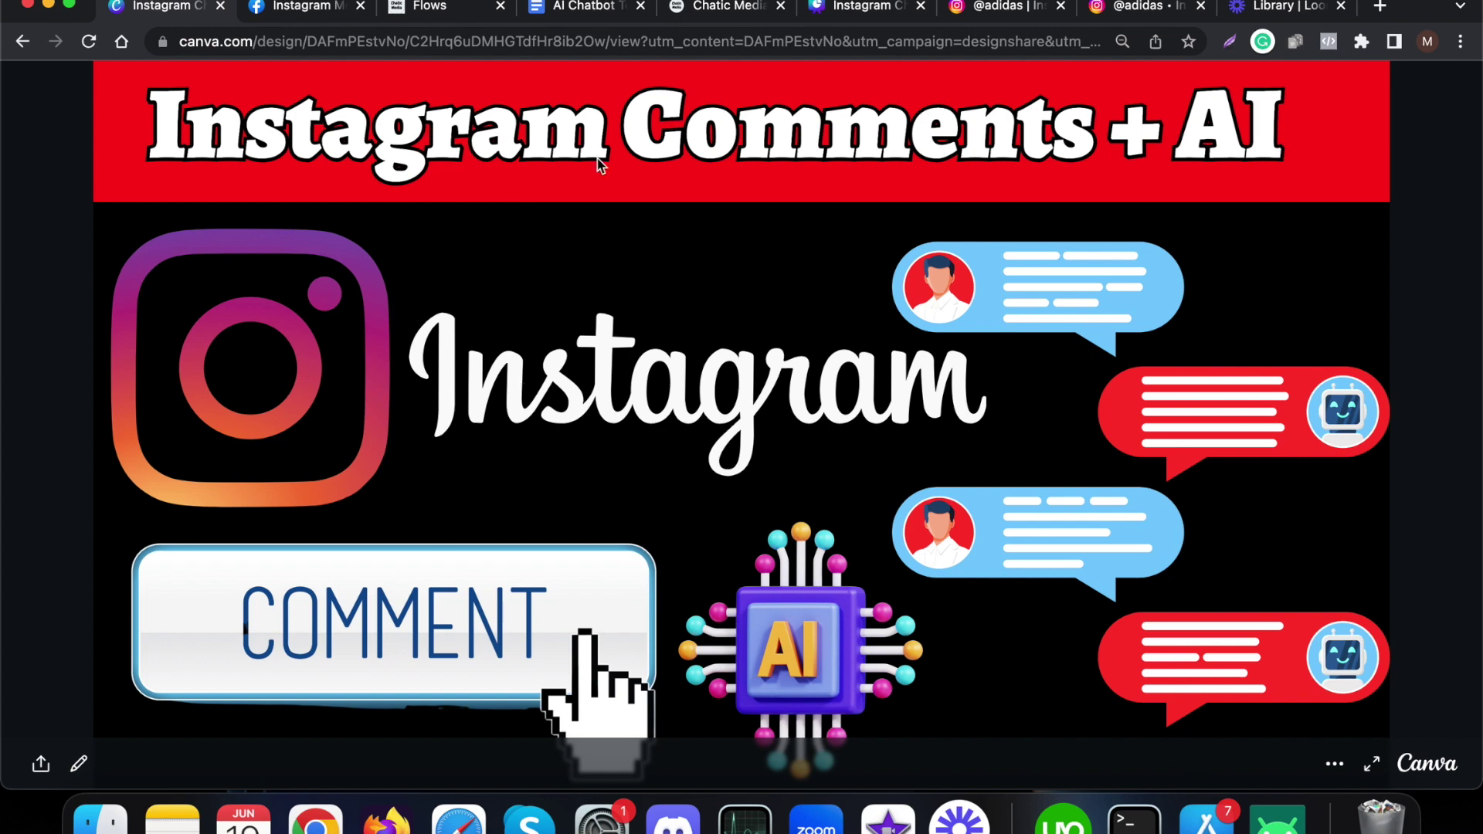
left_click(437, 6)
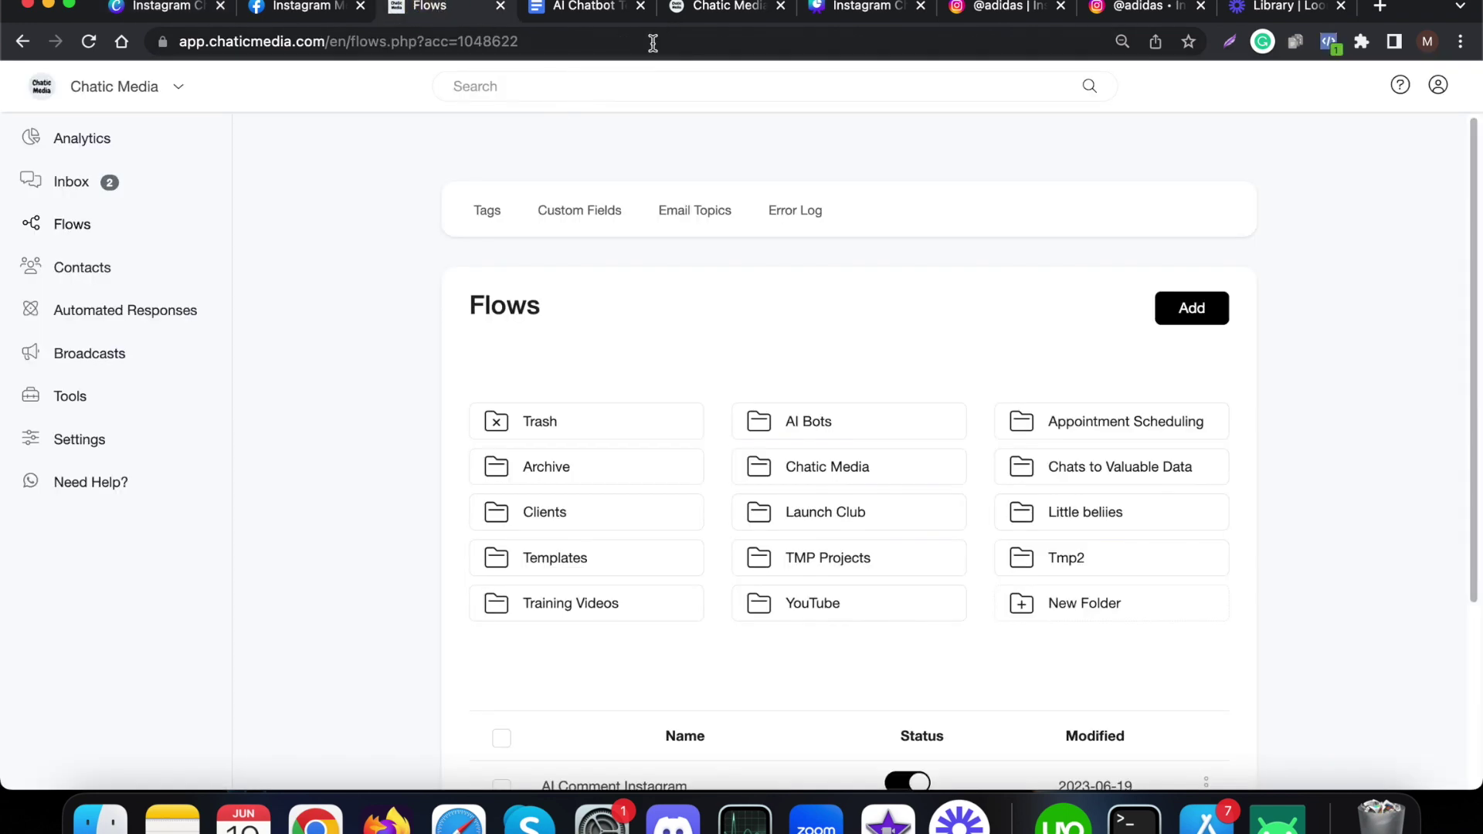
scroll(610, 582, "down", 2)
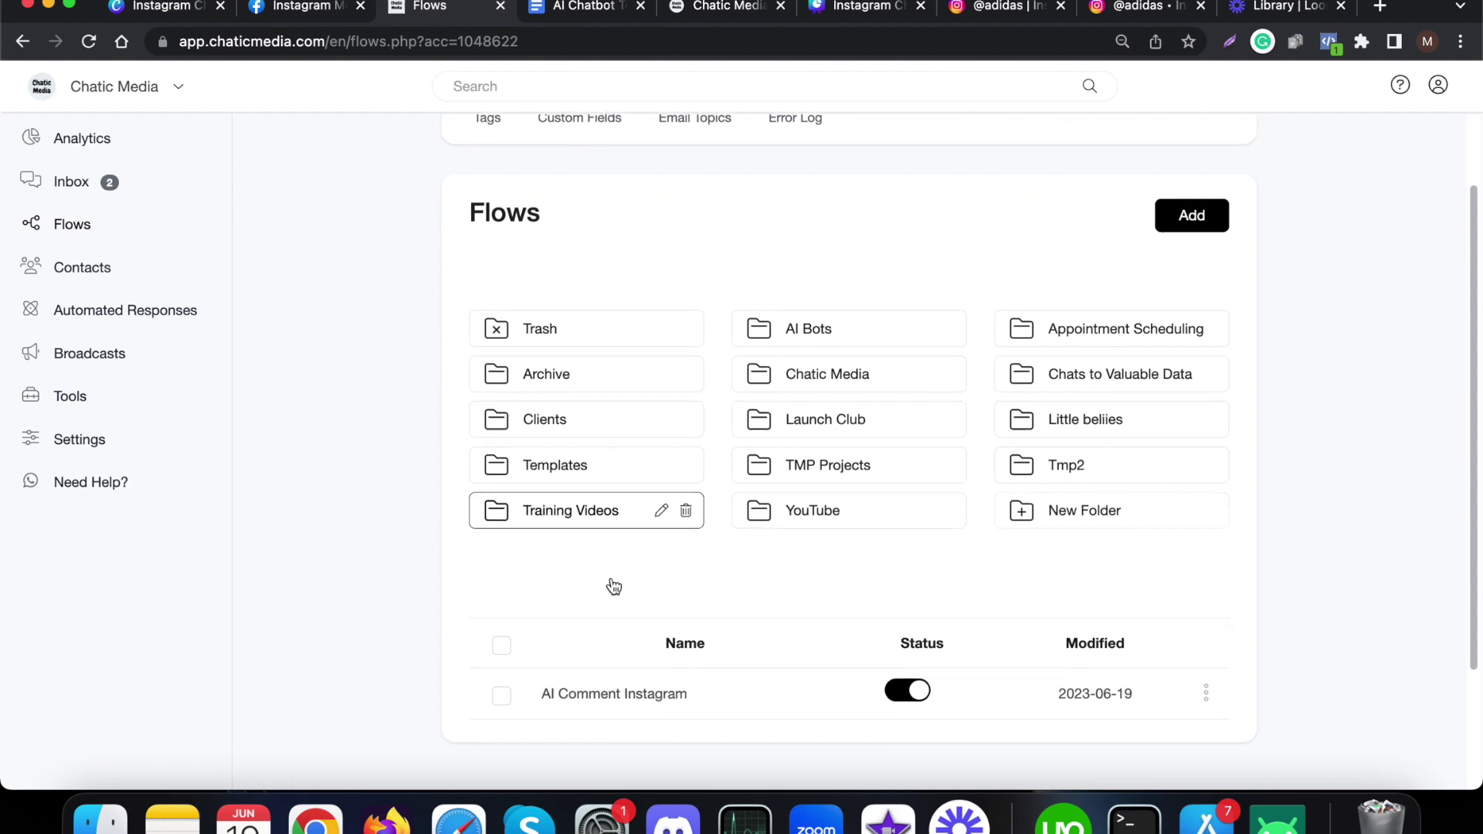
left_click(682, 700)
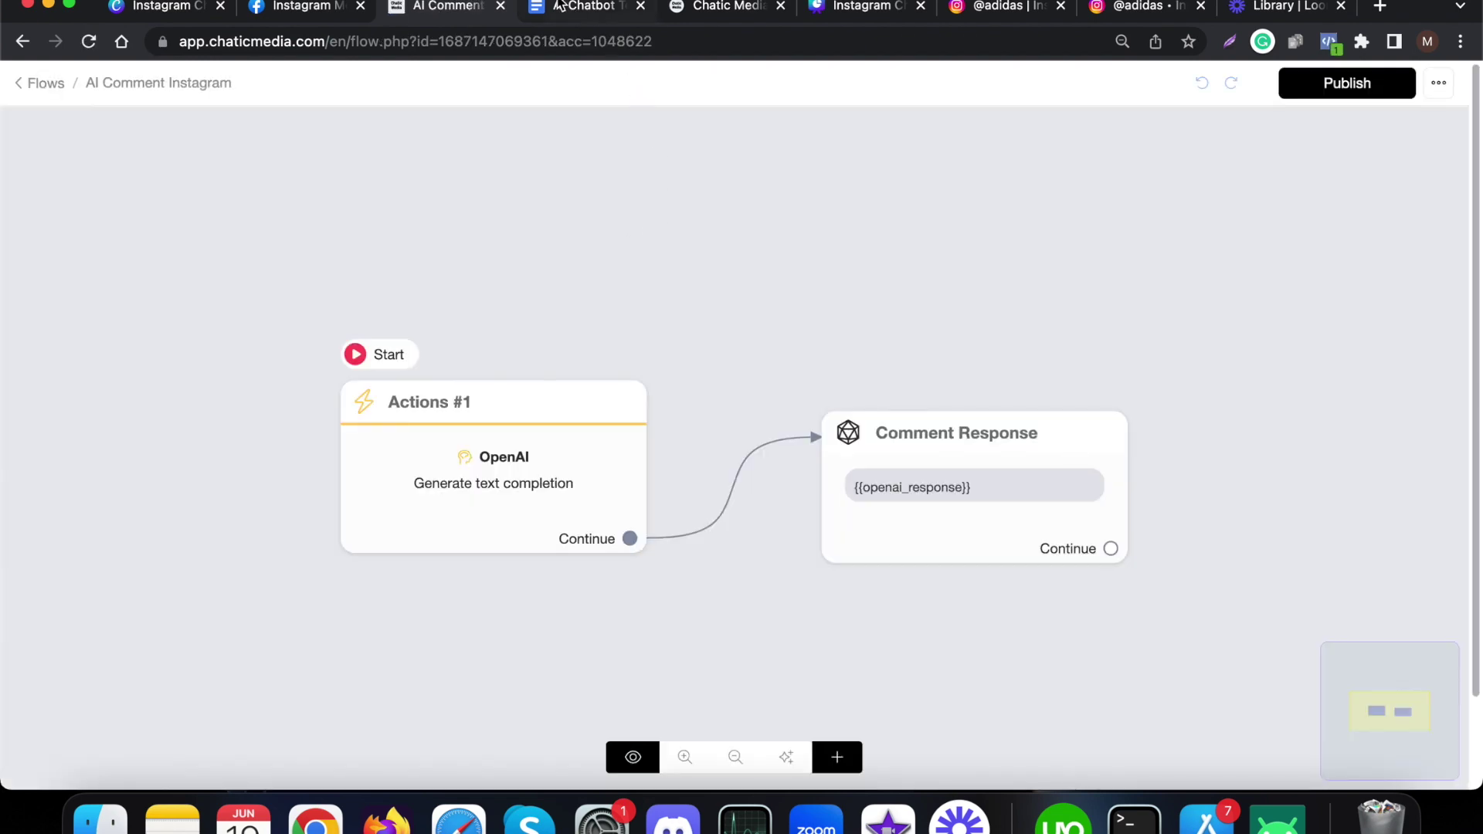
left_click(585, 8)
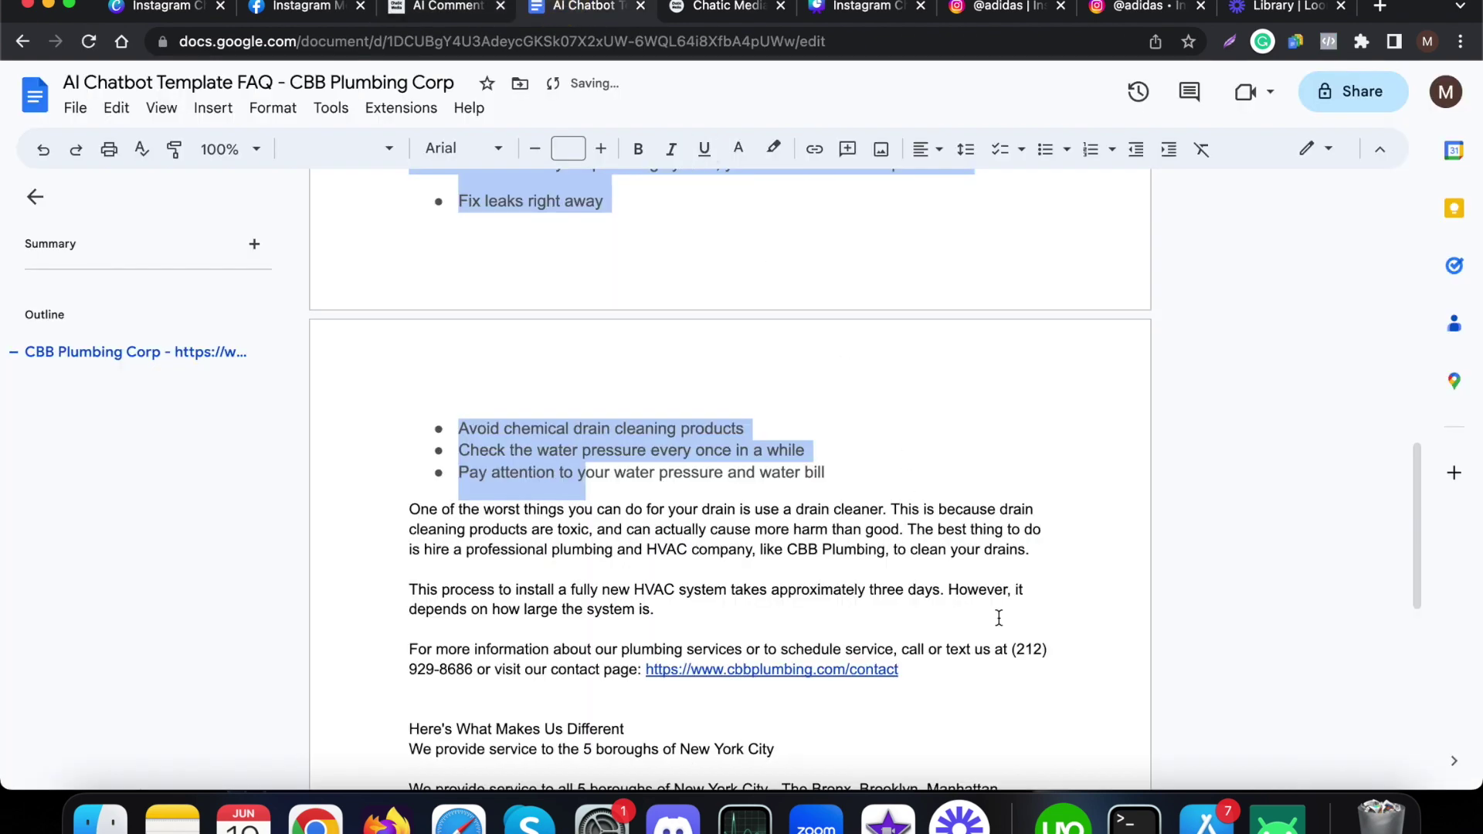
- Comment 'What is the email address?' on the Chatic Media lead-generation post
left_click(1268, 820)
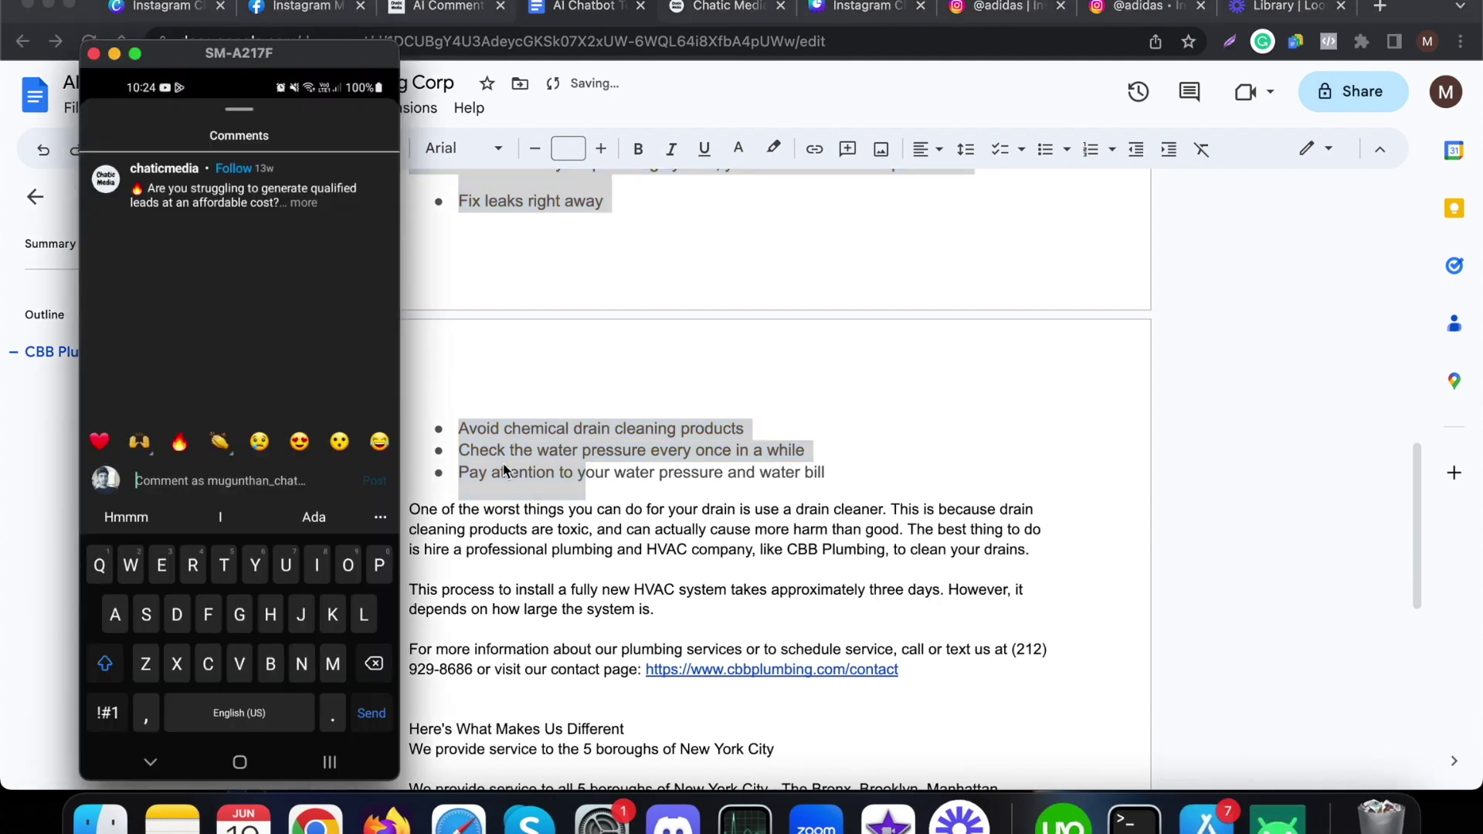
scroll(587, 485, "up", 10)
left_click_drag(239, 53, 1146, 123)
scroll(490, 561, "down", 5)
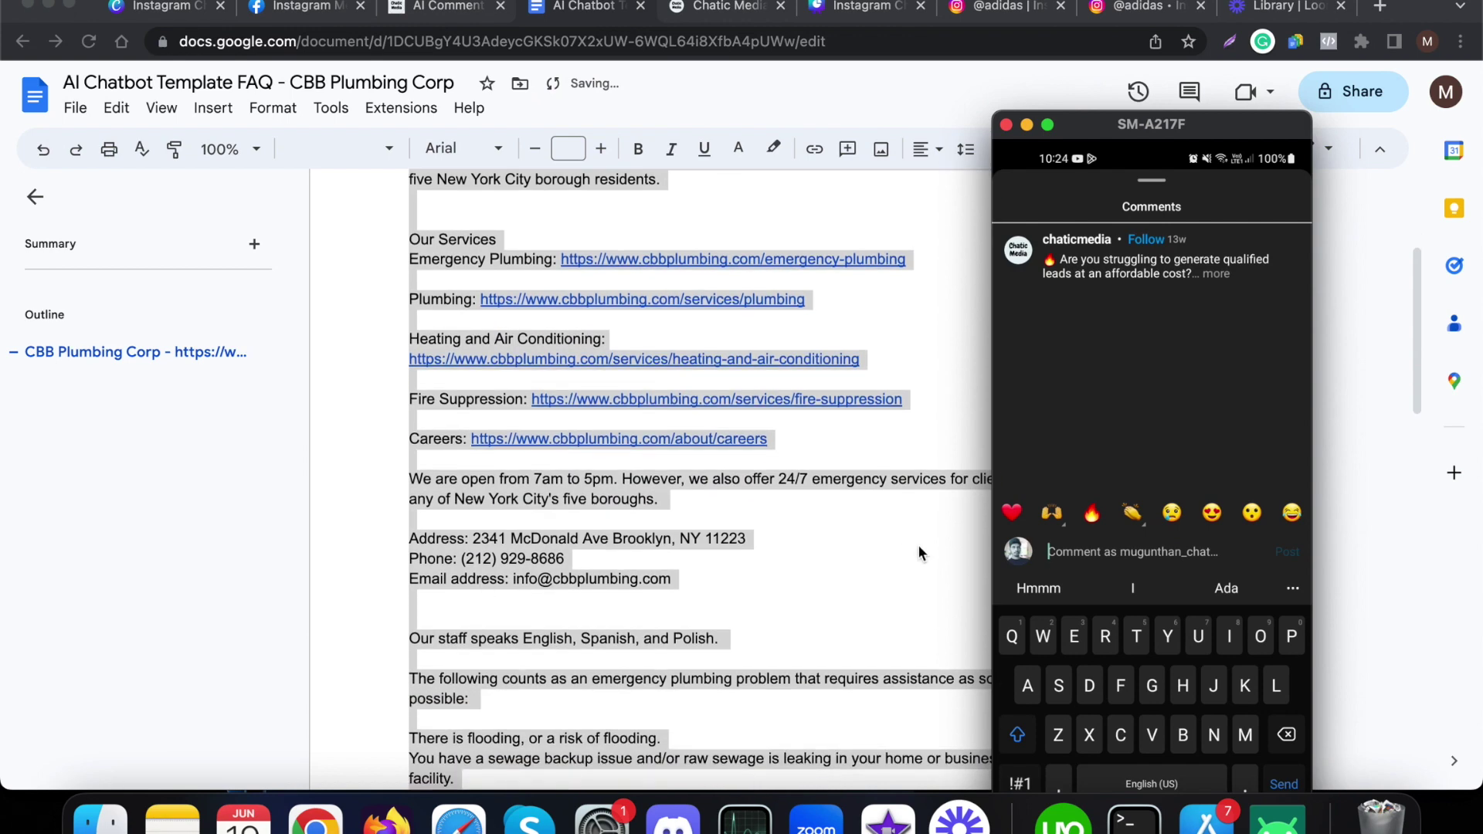
type("What ")
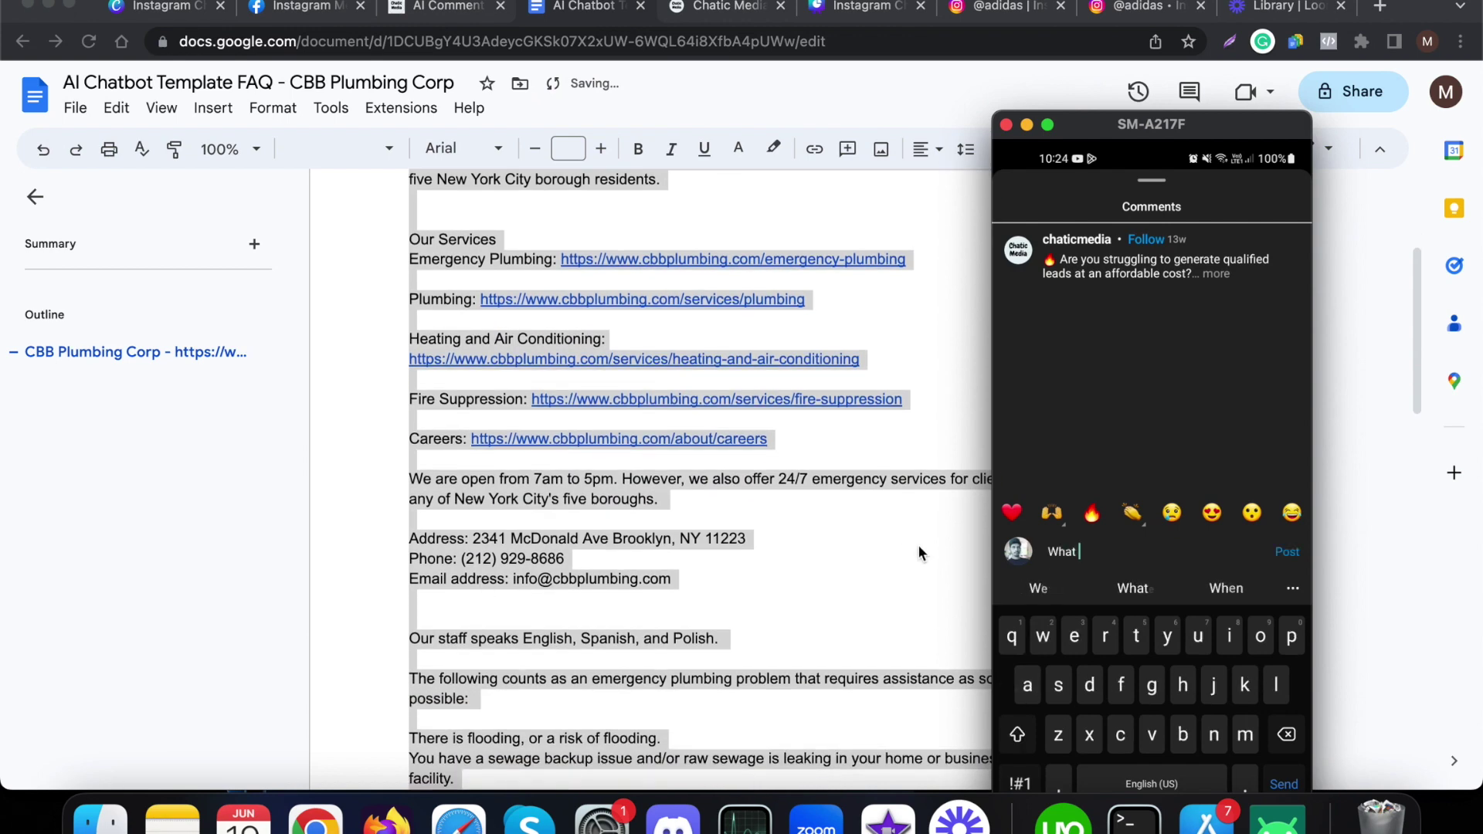
type("is theemail a")
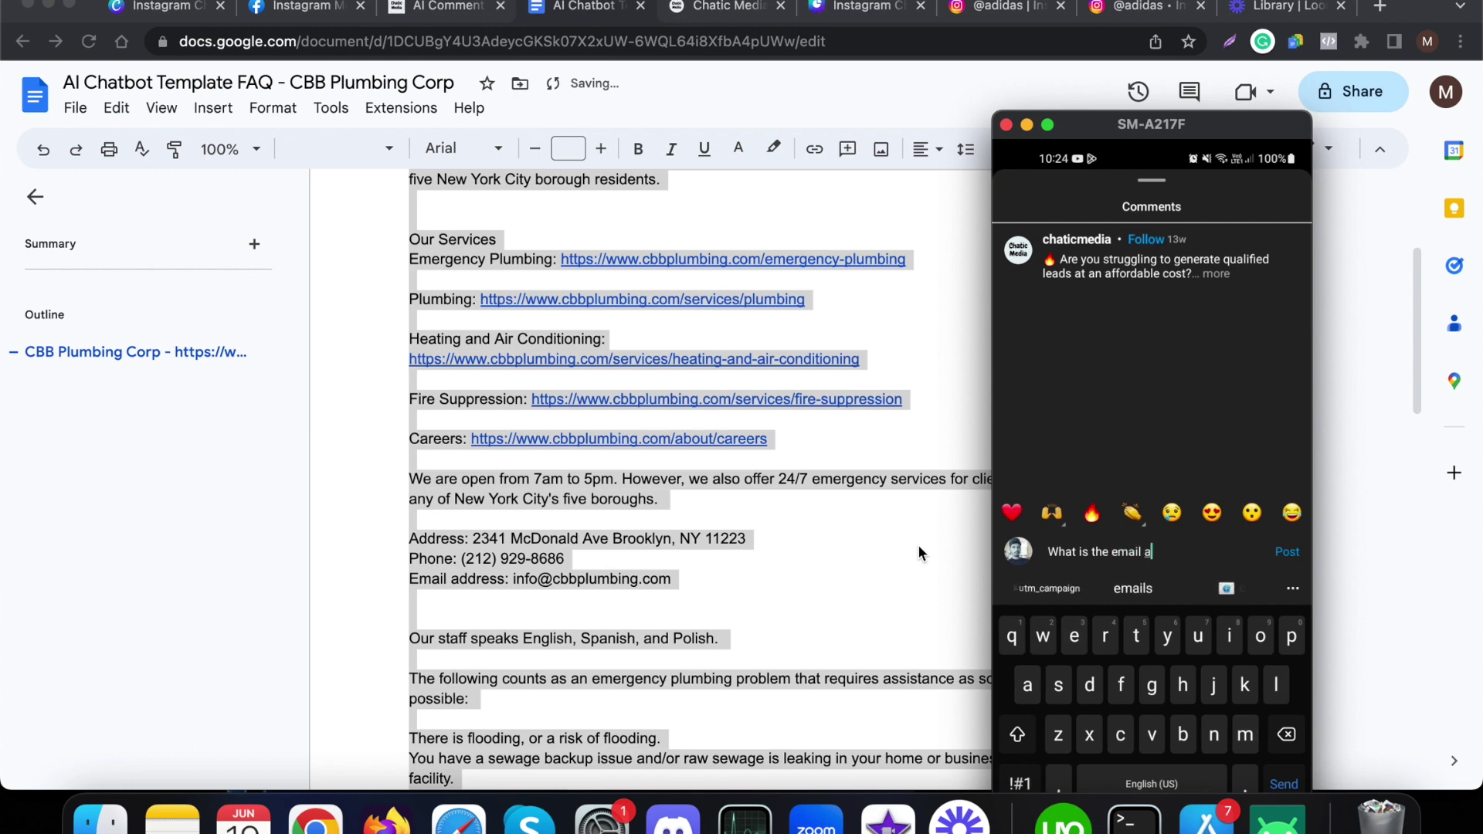
type("ddress ?")
key("Return")
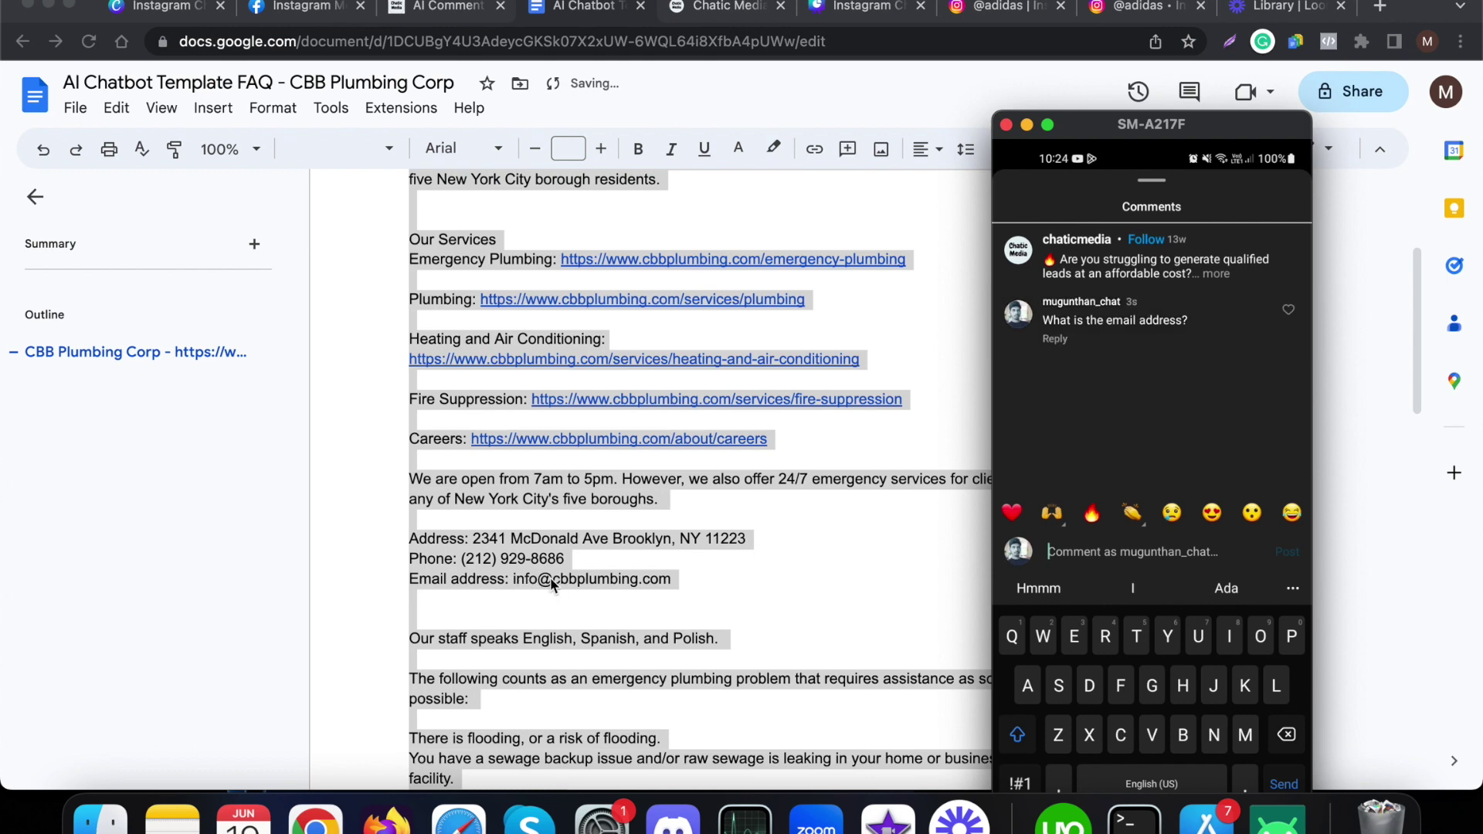
- Dismiss the keyboard and comments, reaching the AI customer service chatbot reel's comments
key("Escape")
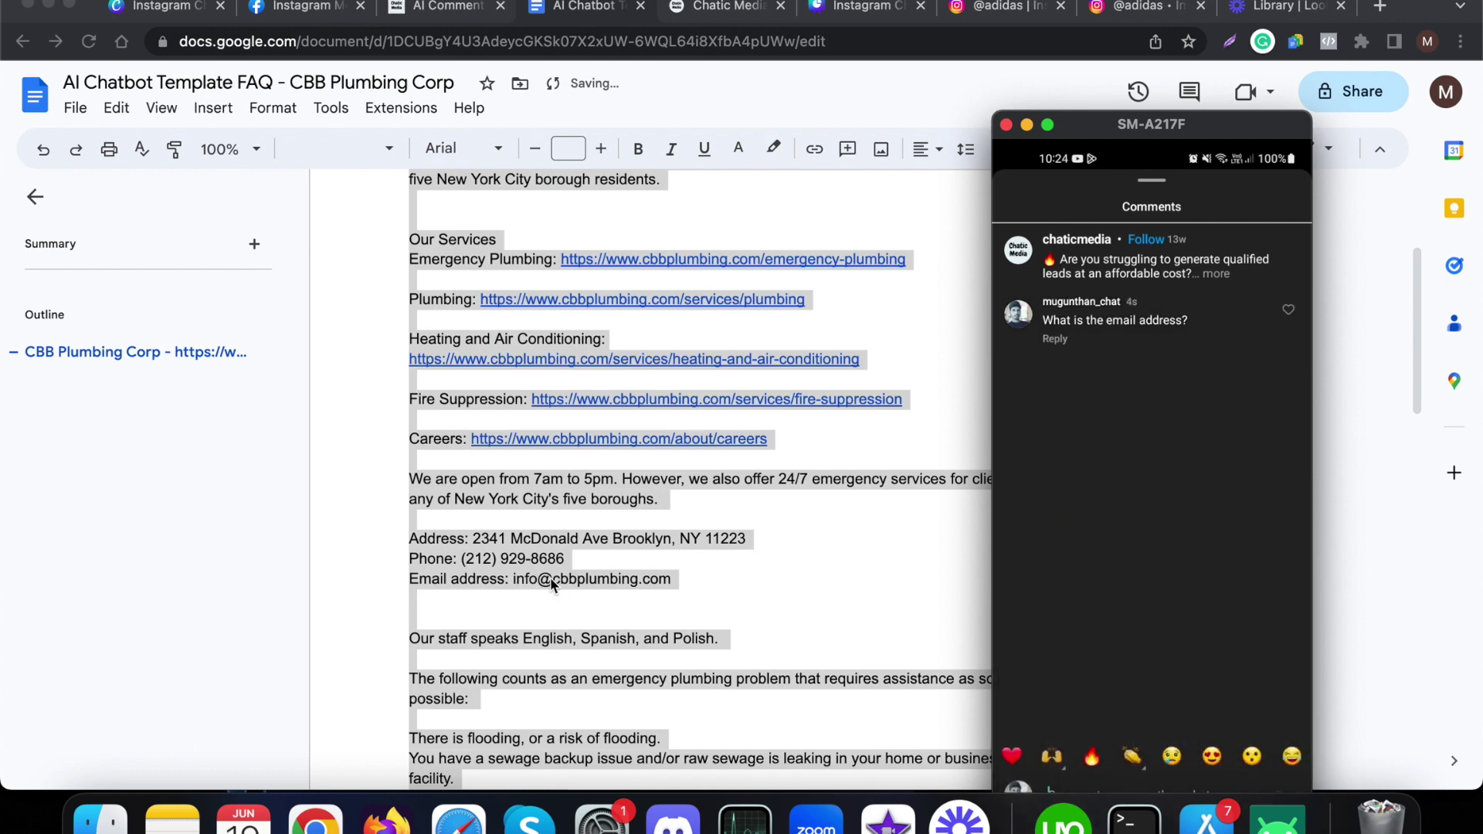
key("Escape")
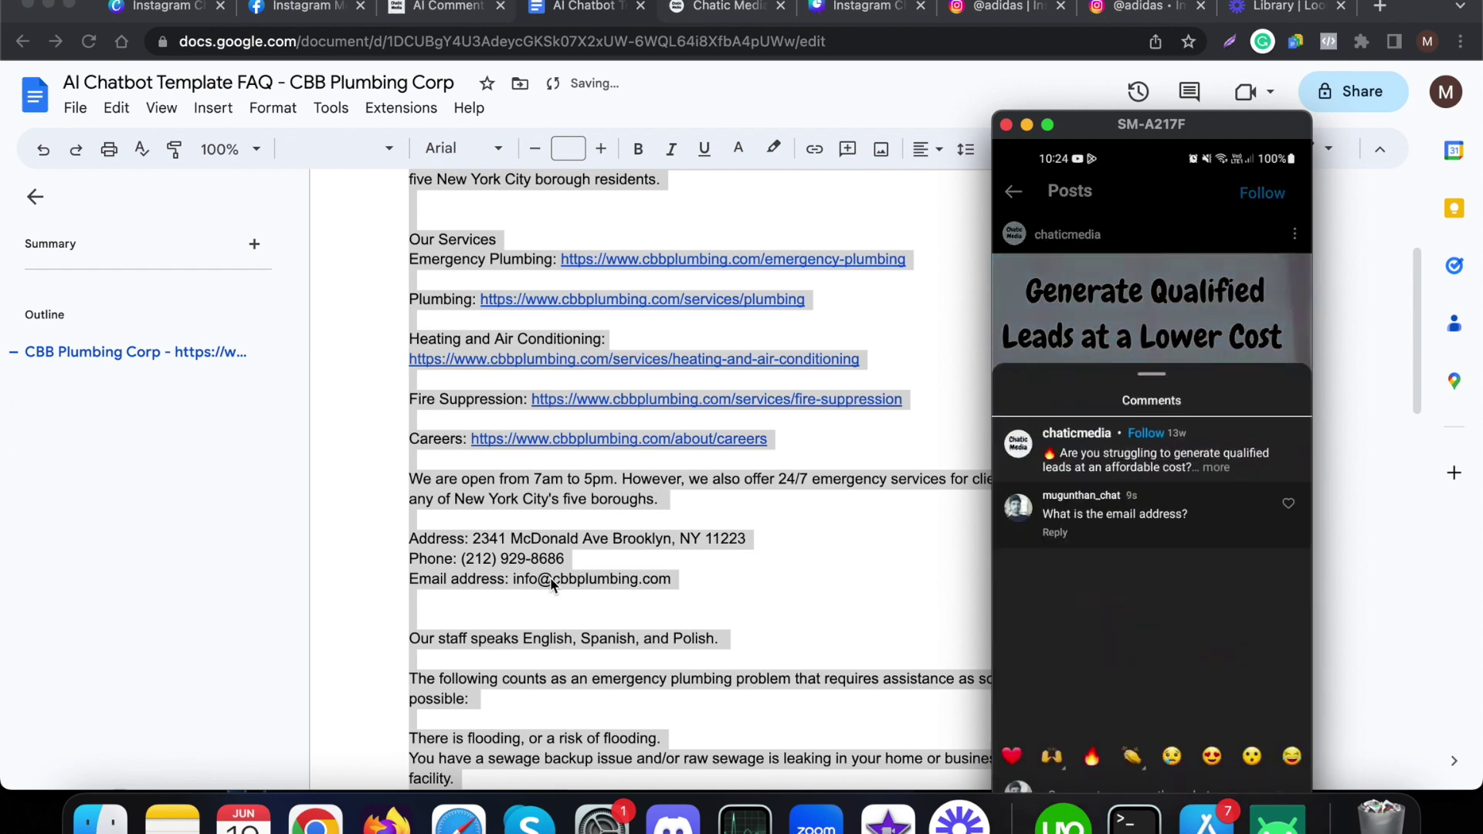
key("Escape")
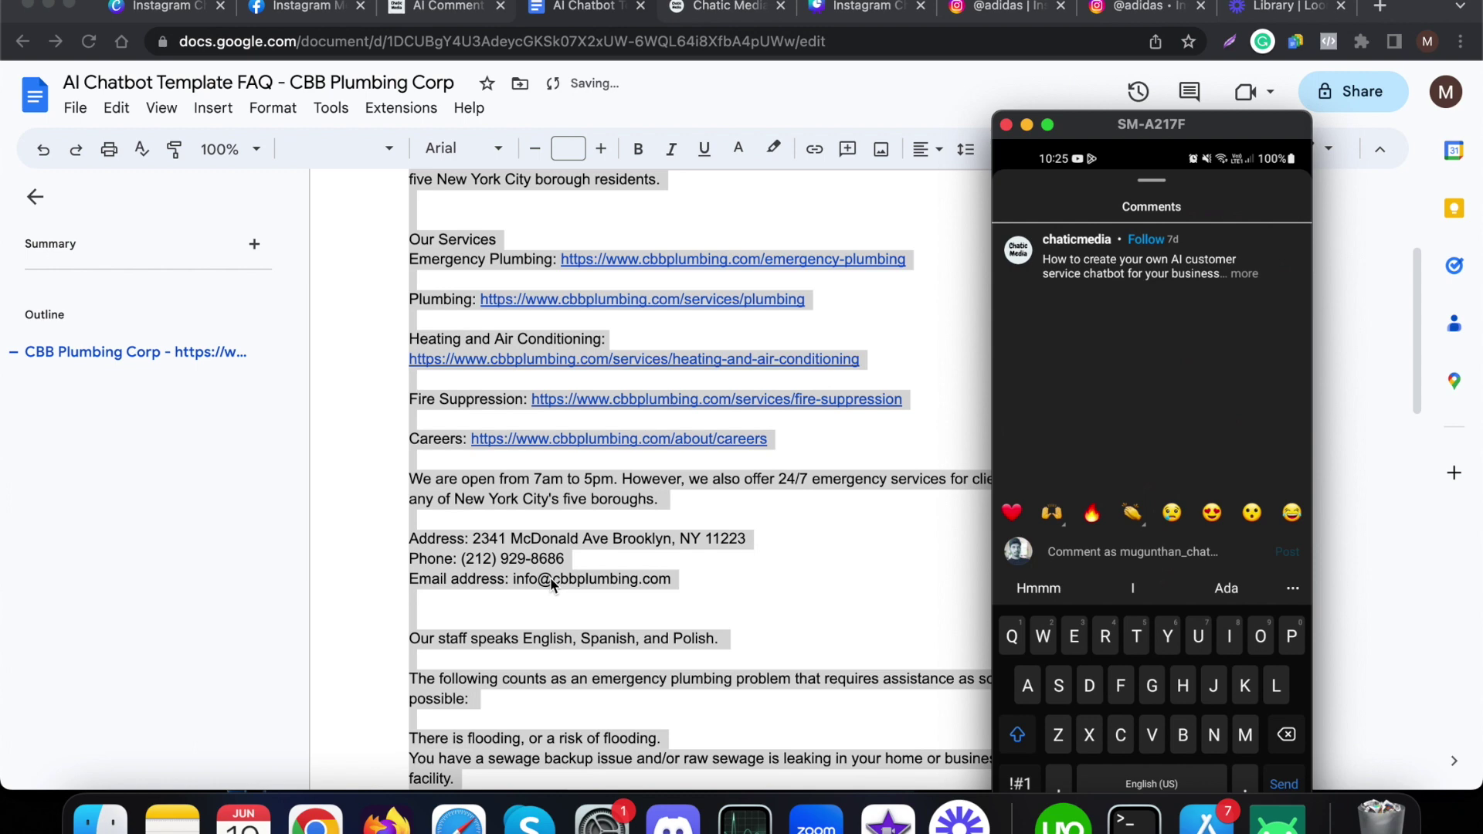
scroll(524, 419, "up", 1)
- Comment 'Do you offer services in London?' on the chatbot reel, then return to the FAQ doc
scroll(524, 420, "up", 5)
left_click(1276, 818)
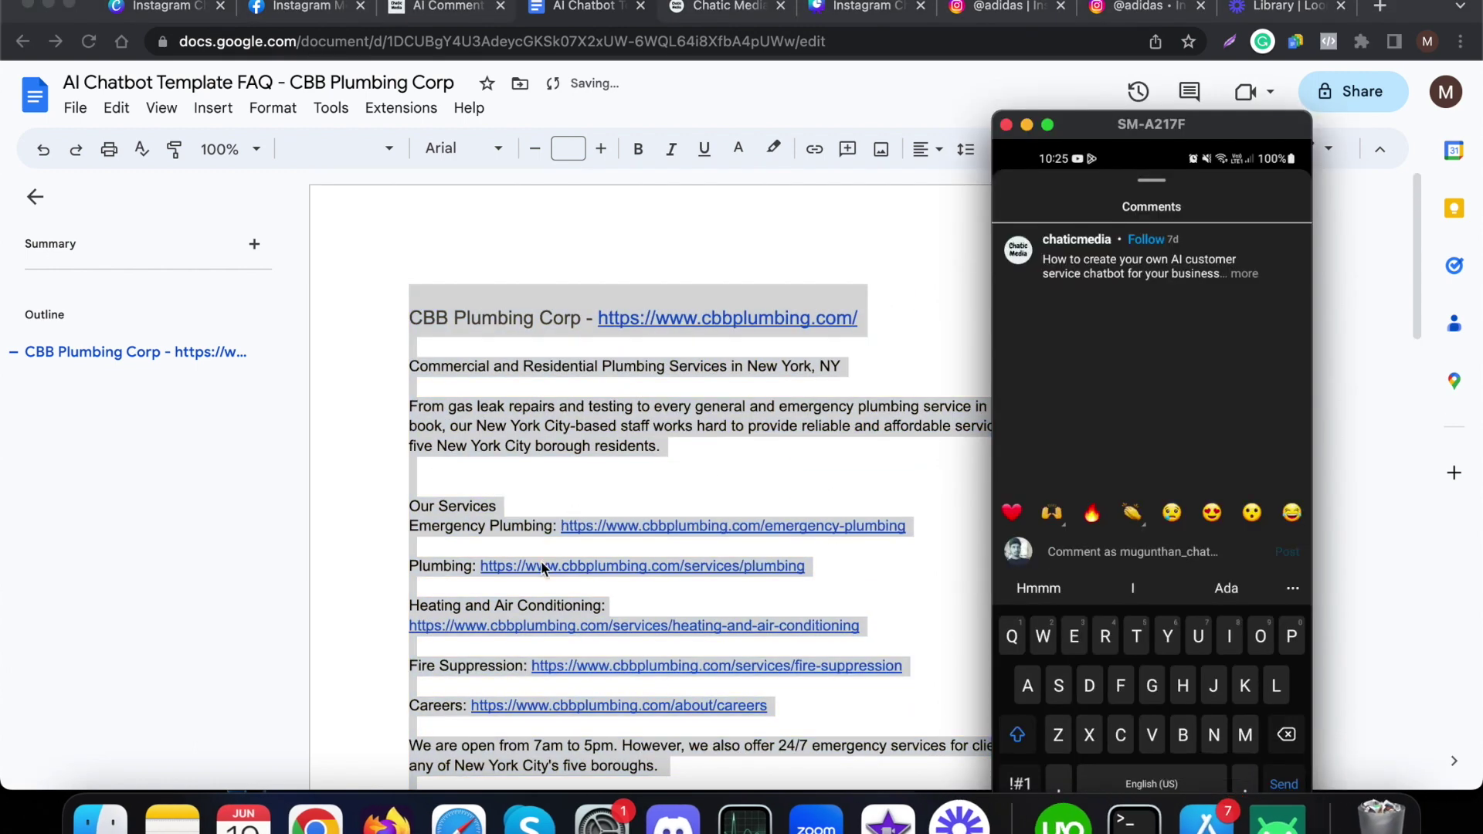
scroll(543, 564, "down", 3)
type("Do y")
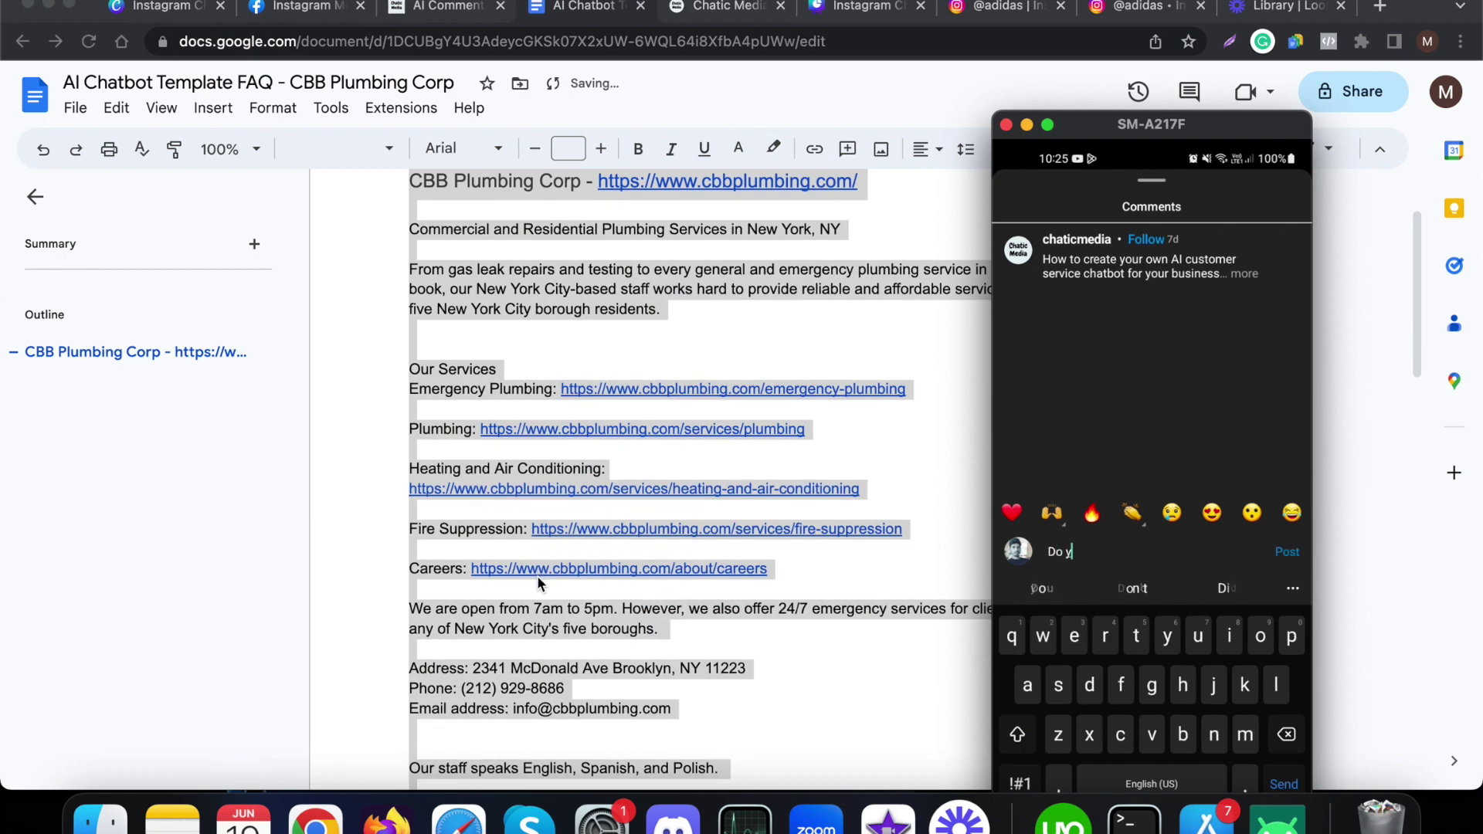
type("ou offer awev")
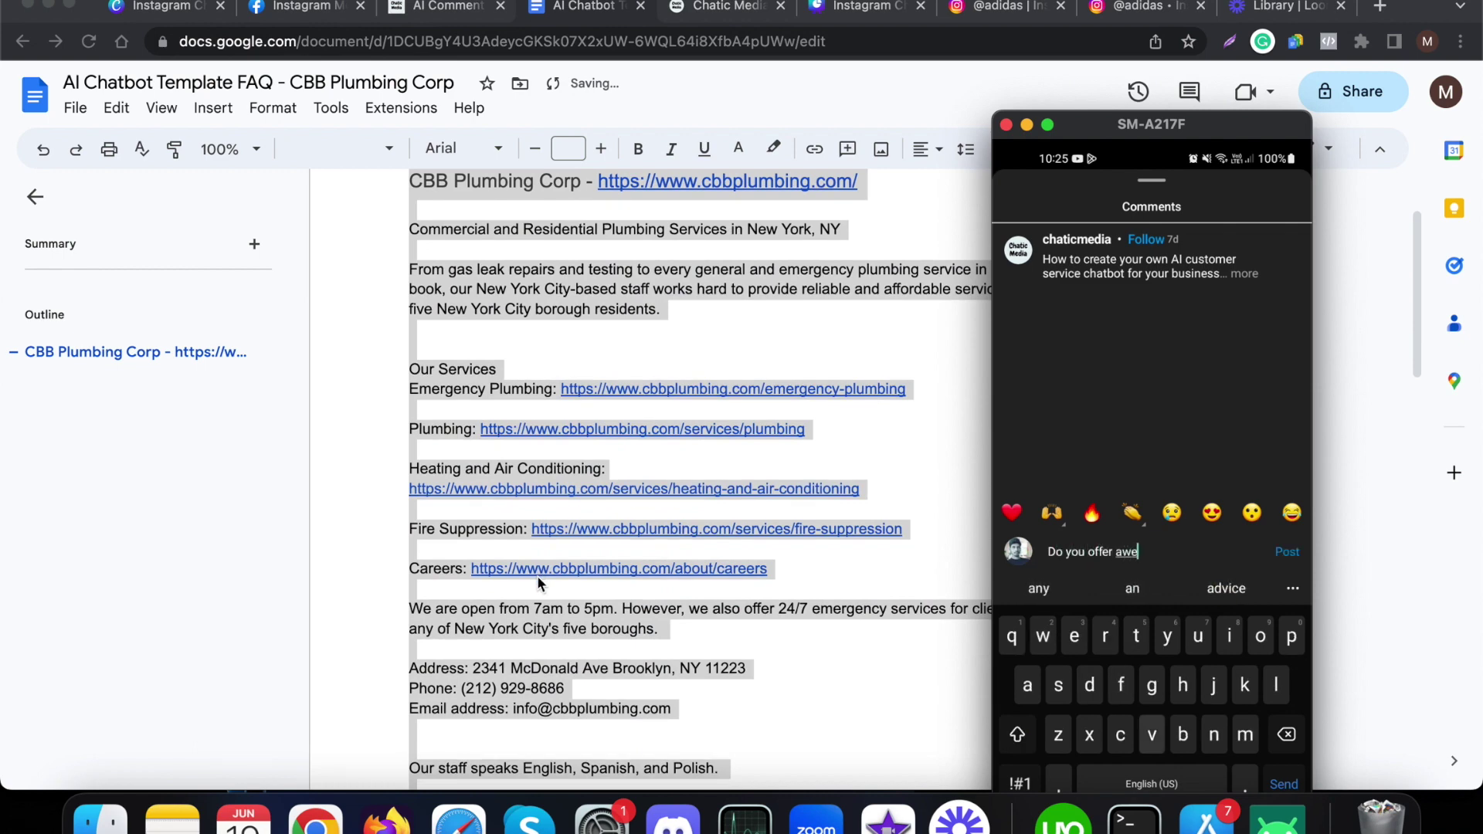
key("BackSpace")
key("BackSpace")
key("BackSpace")
key("BackSpace")
type("s")
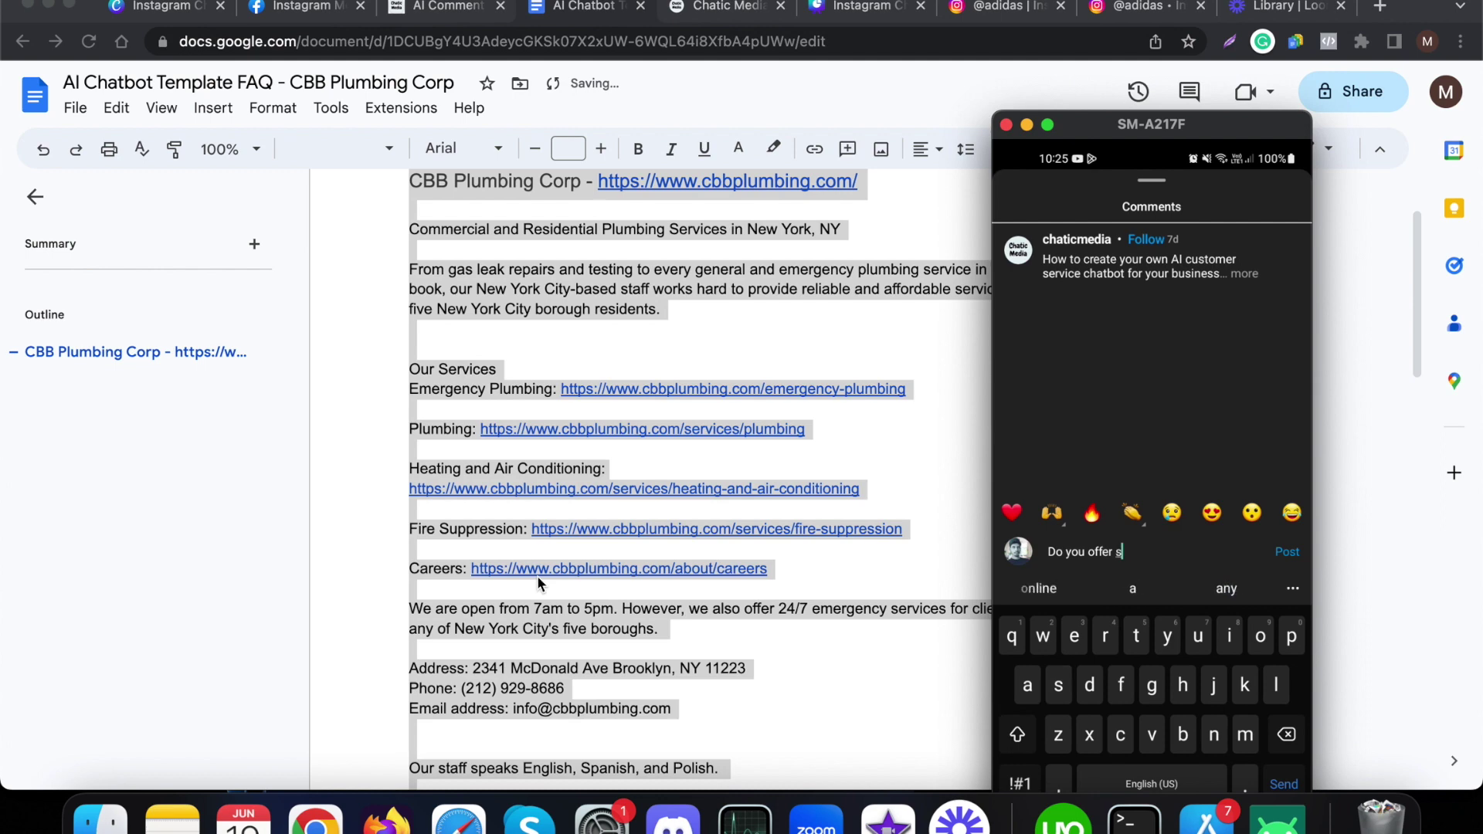
type("ervices in London?")
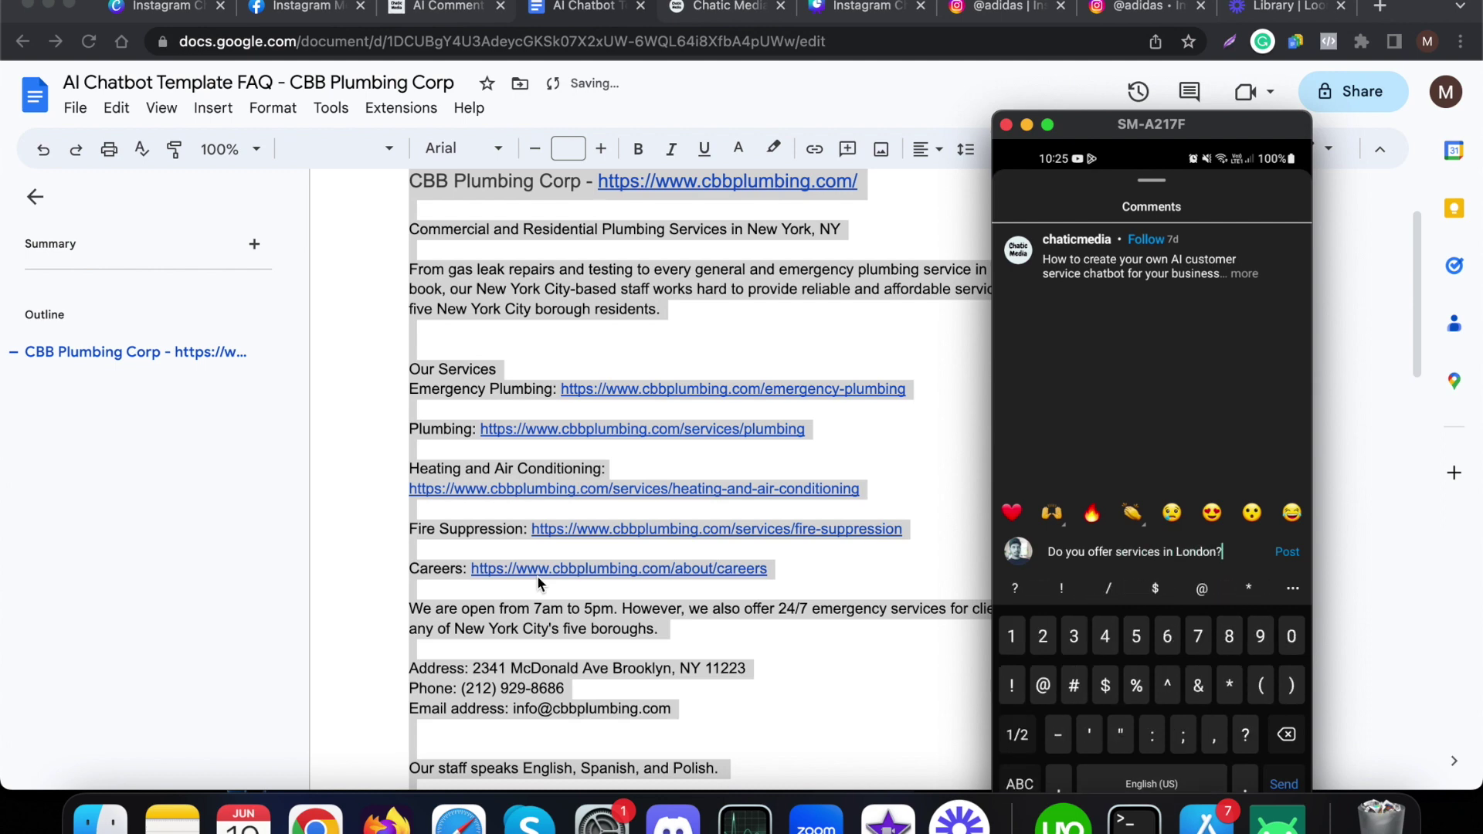
key("Return")
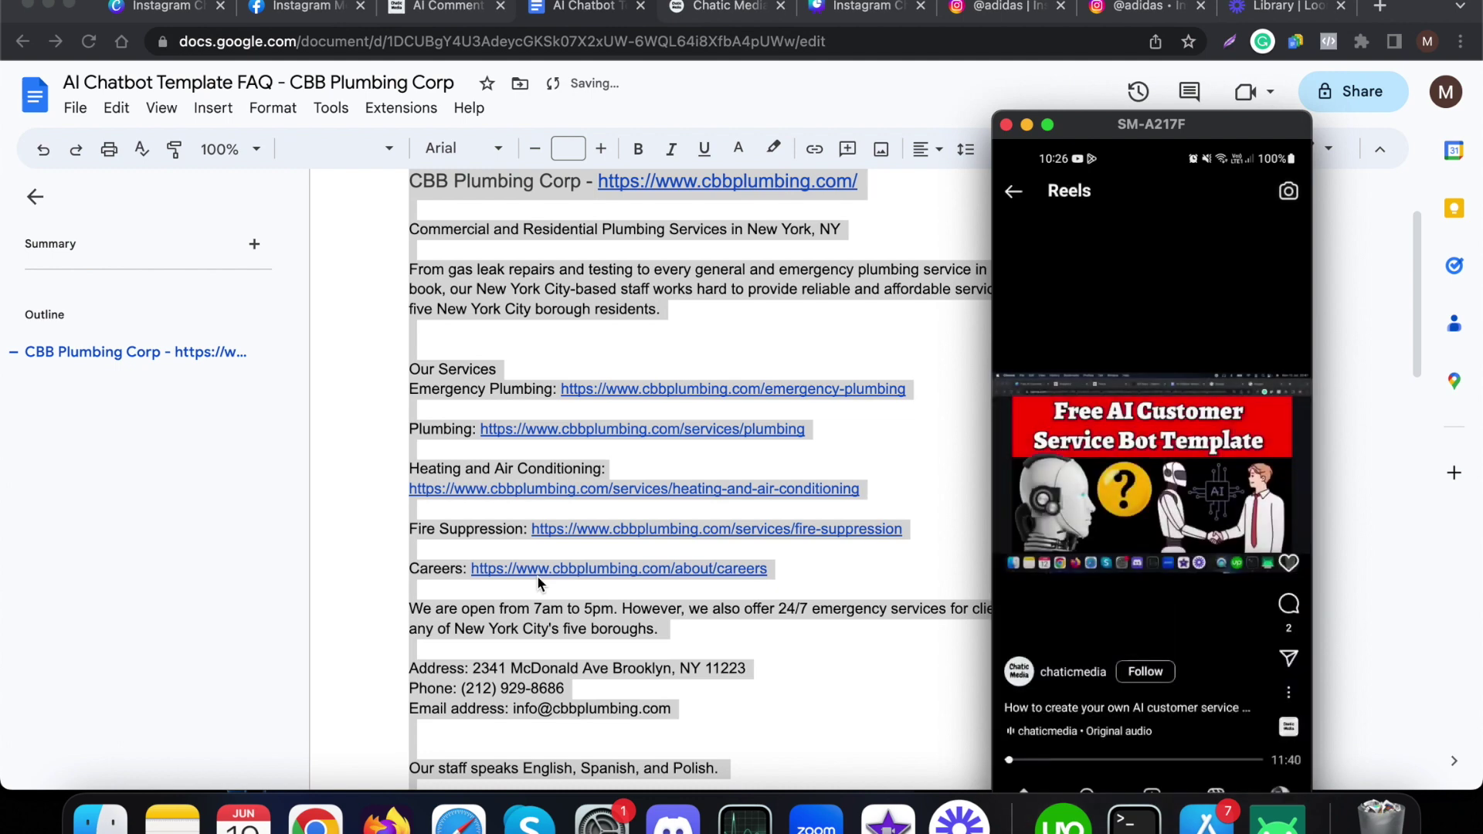
left_click(817, 623)
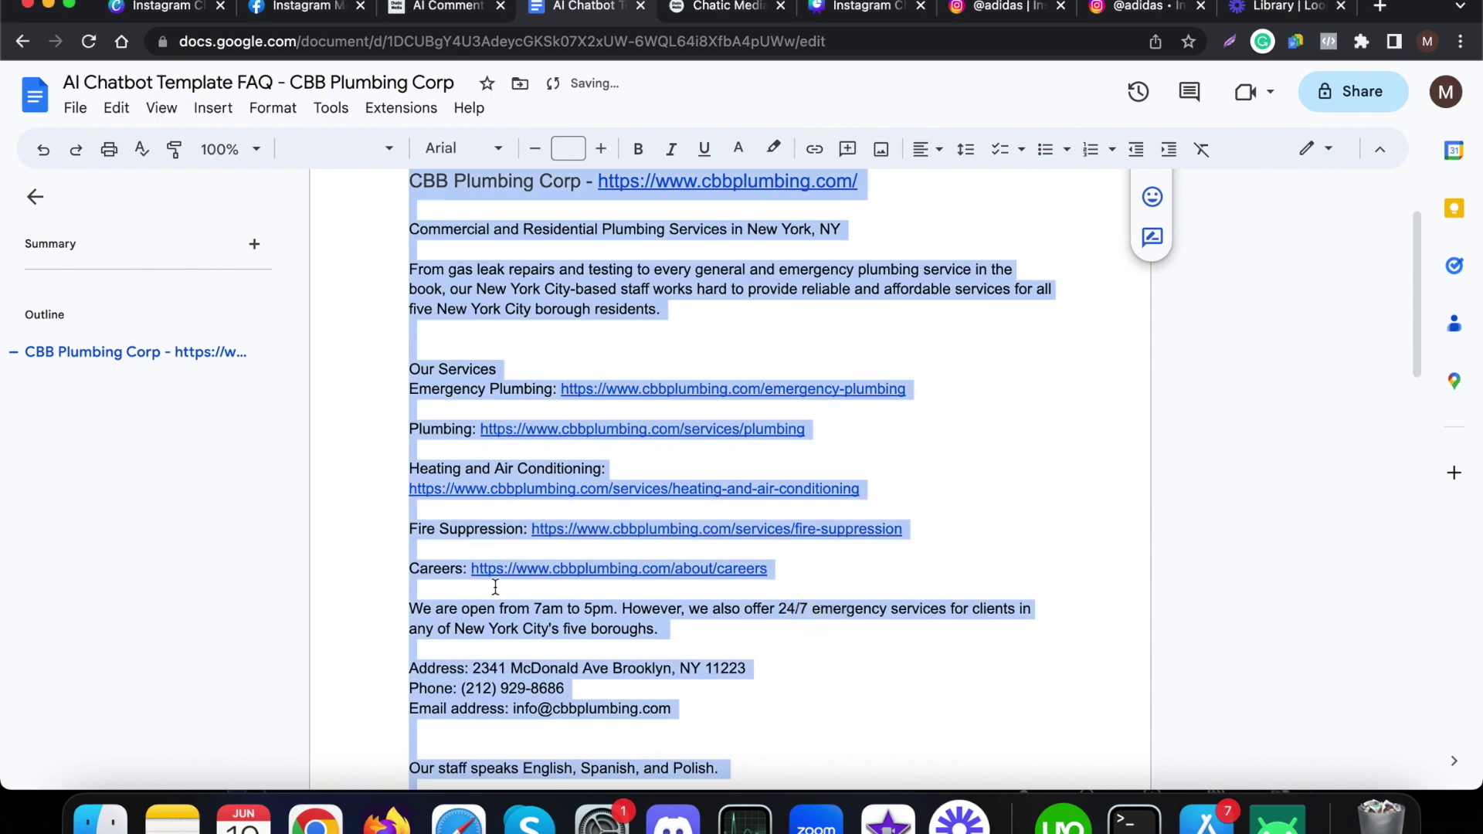
- Review the plumbing FAQ text, then go back to the 'AI Comment Instagram' flow
scroll(521, 587, "down", 5)
scroll(541, 587, "down", 10)
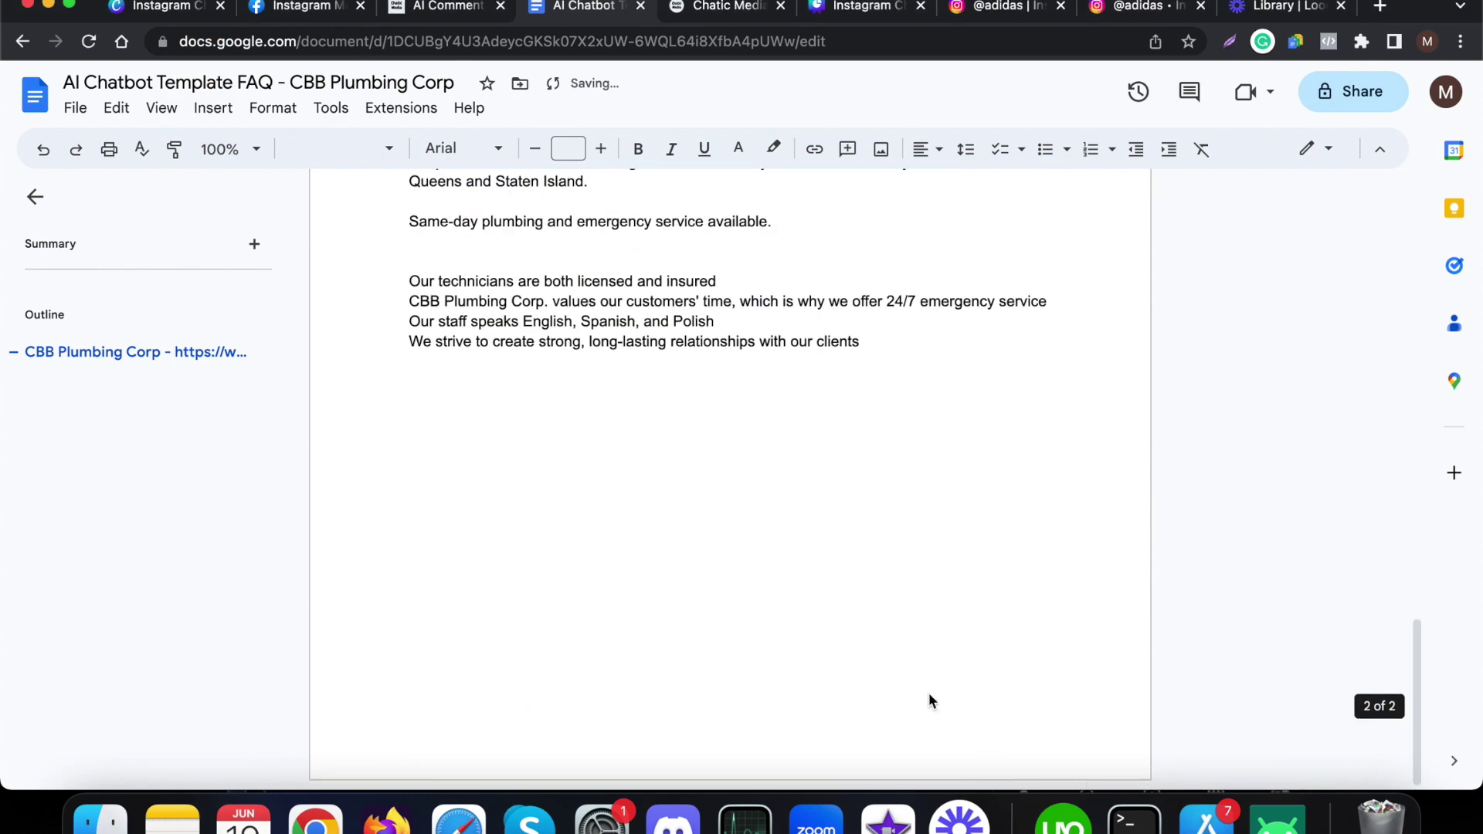
key("super+a")
scroll(615, 504, "up", 15)
left_click(701, 488)
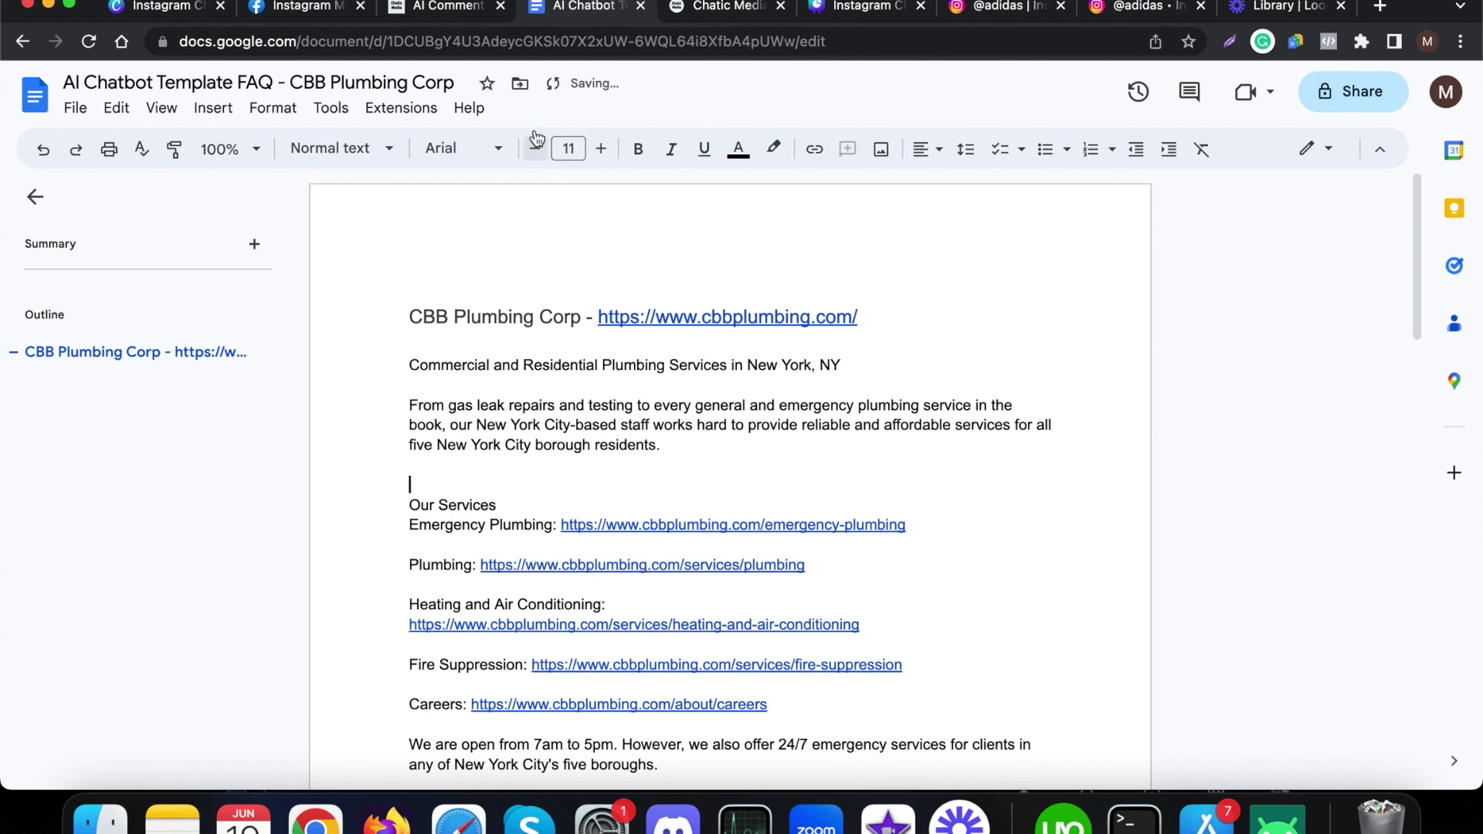
left_click(466, 16)
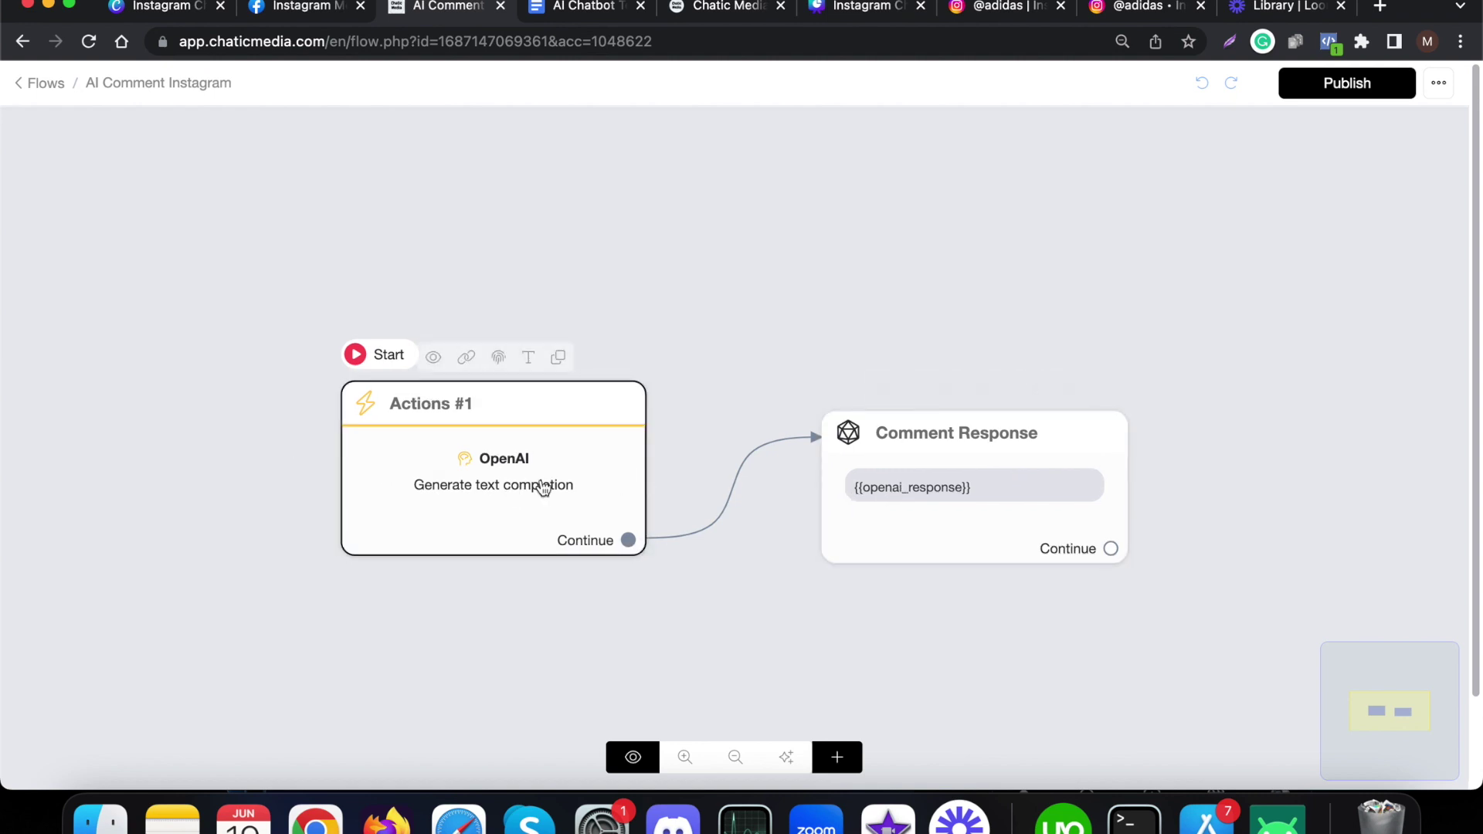
- Navigate from the flow via Flows and Tools to the Instagram Comment Automations list
left_click(37, 85)
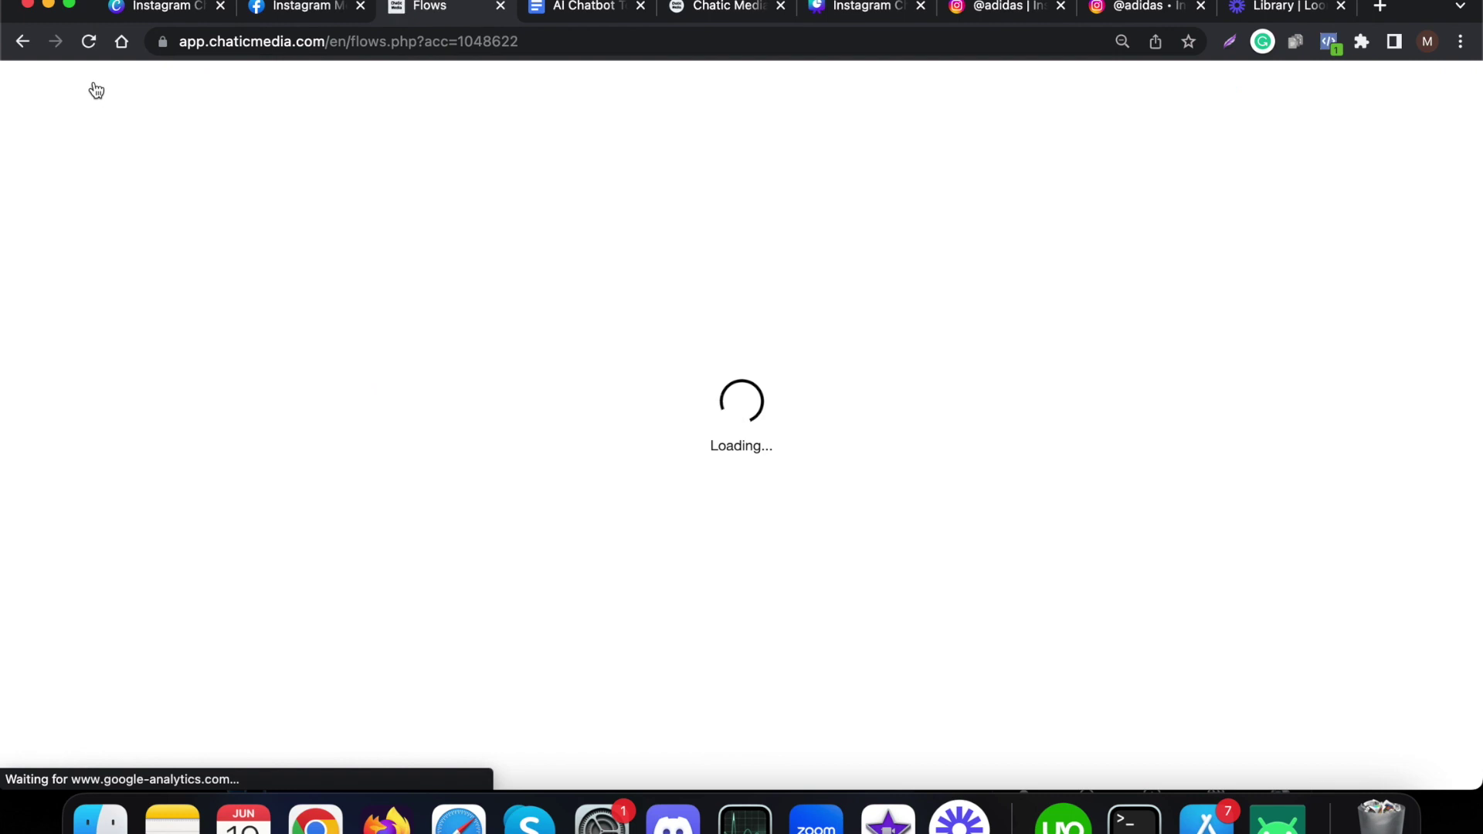
left_click(81, 404)
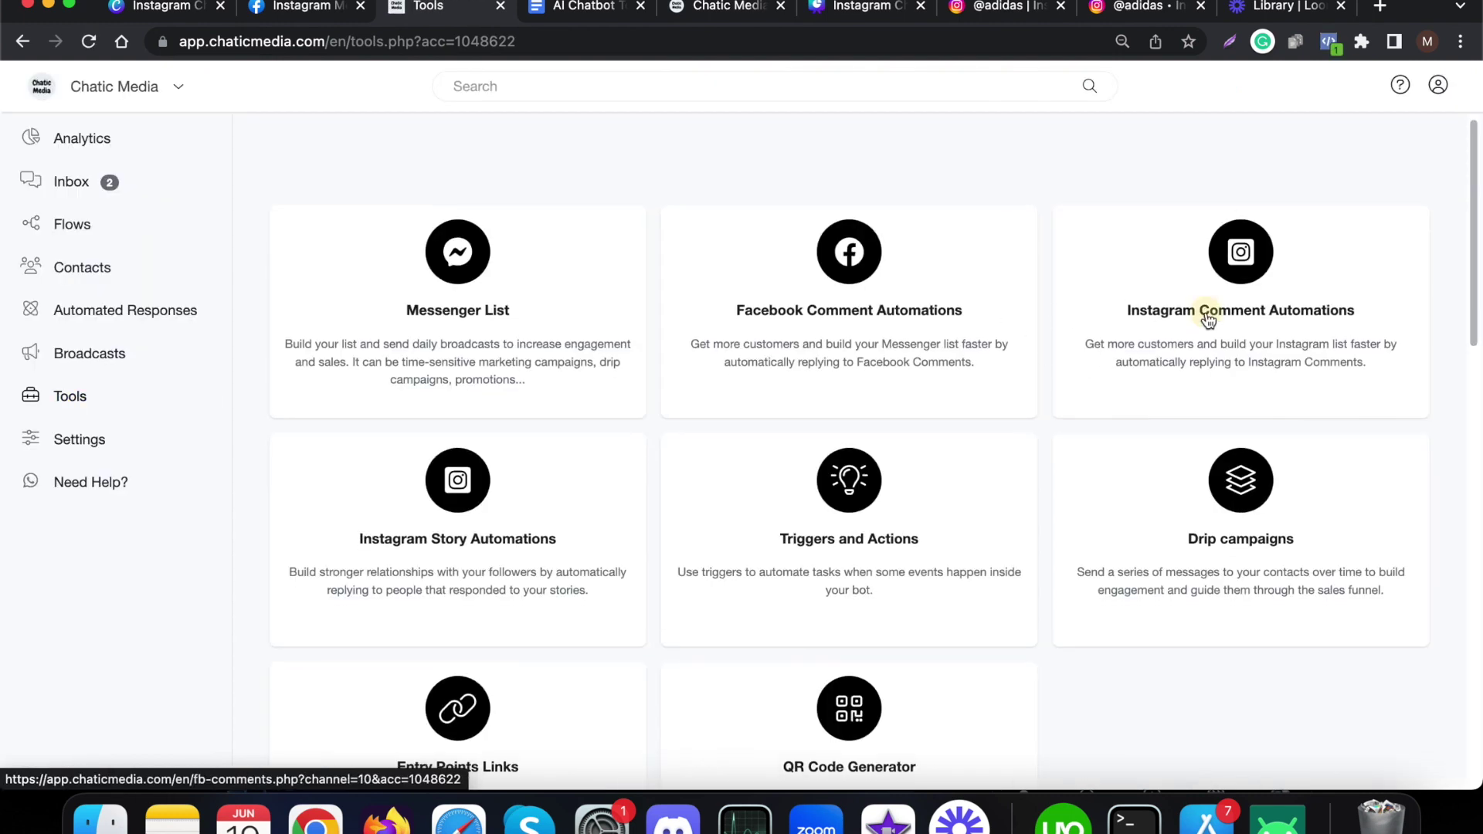
left_click(1205, 318)
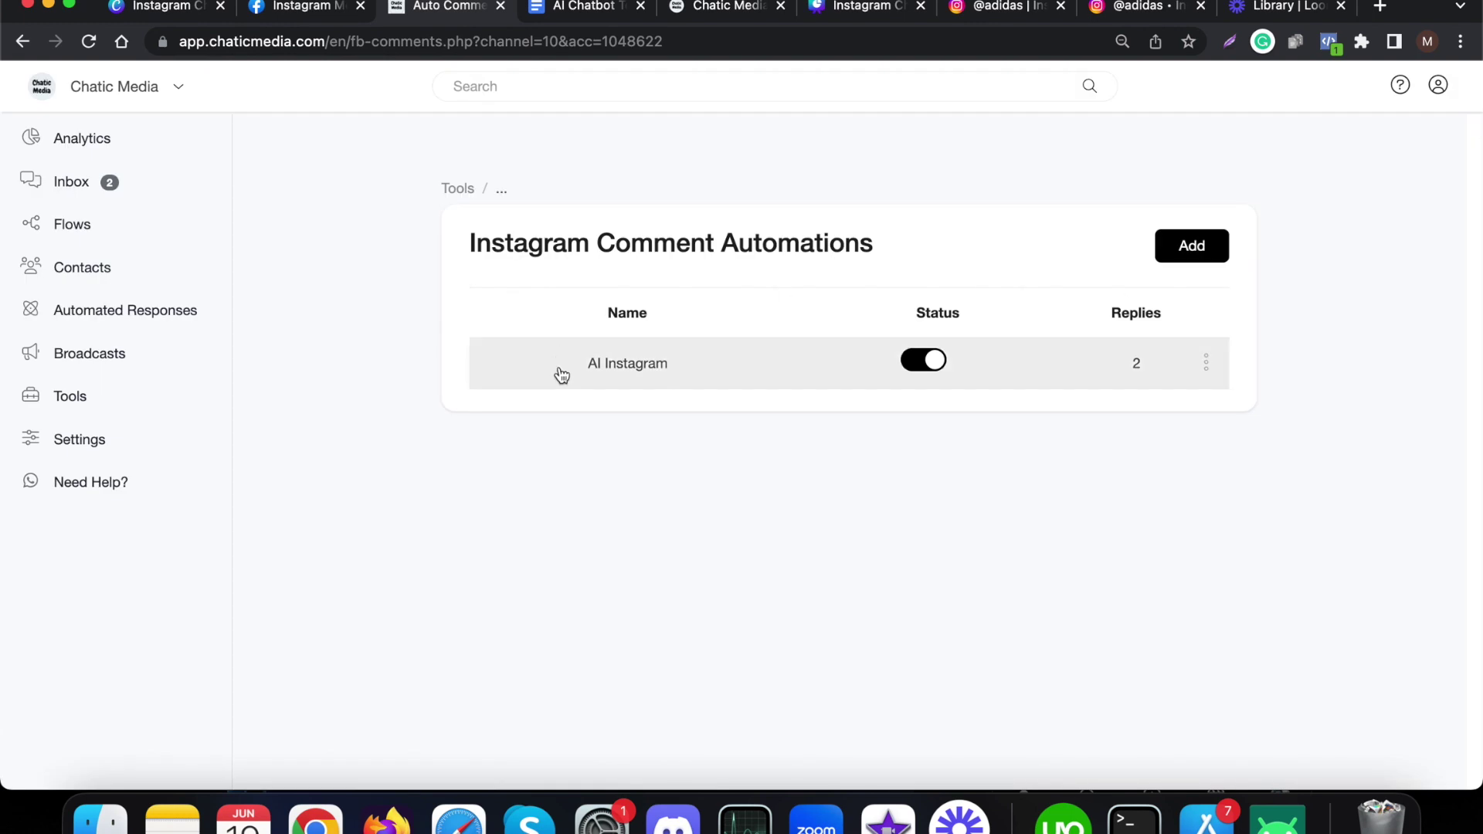
- Open the AI Instagram automation's settings with More Options expanded, then view the Meta docs
left_click(663, 366)
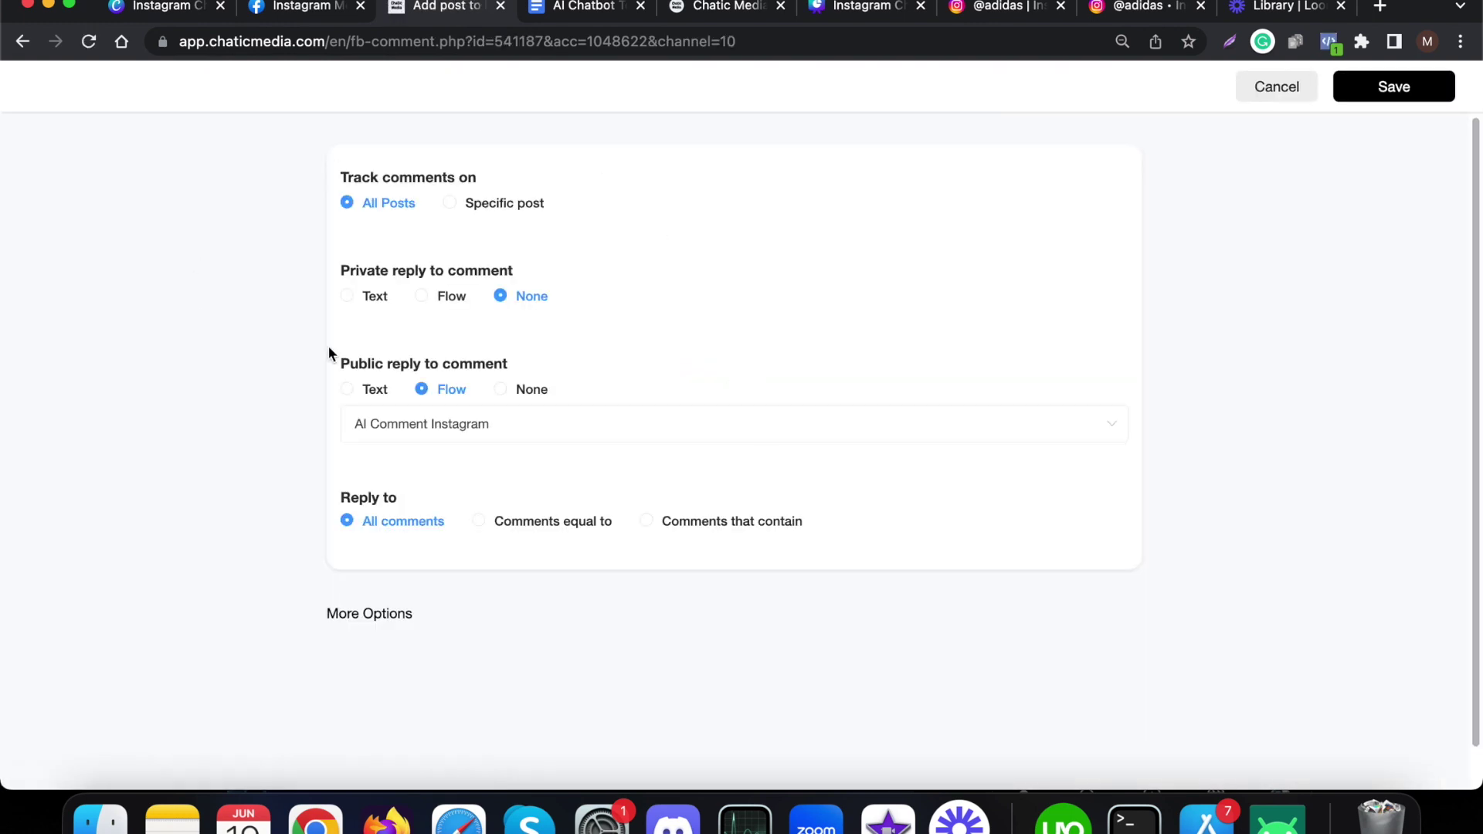
left_click(351, 614)
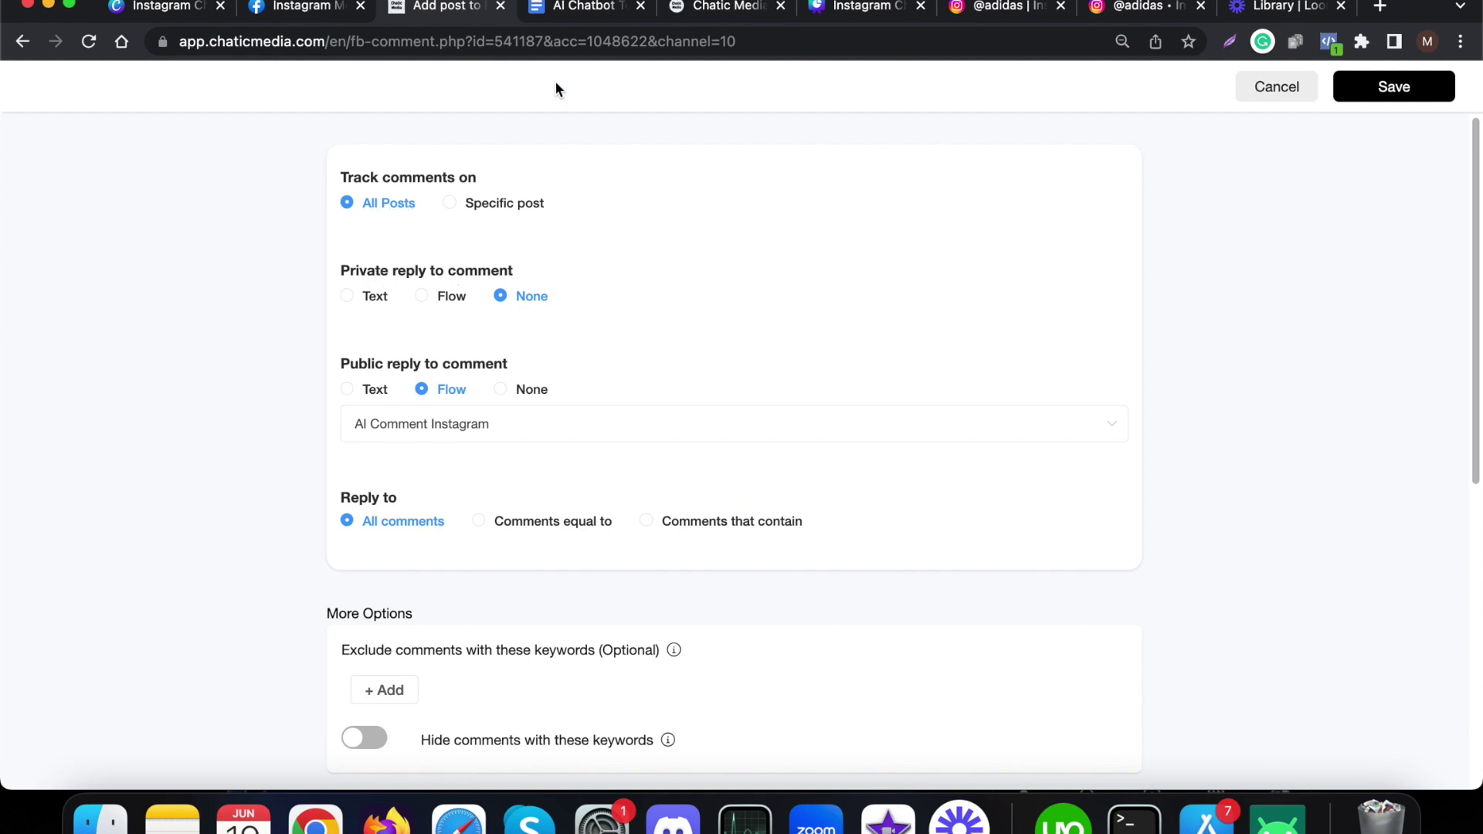
left_click(311, 12)
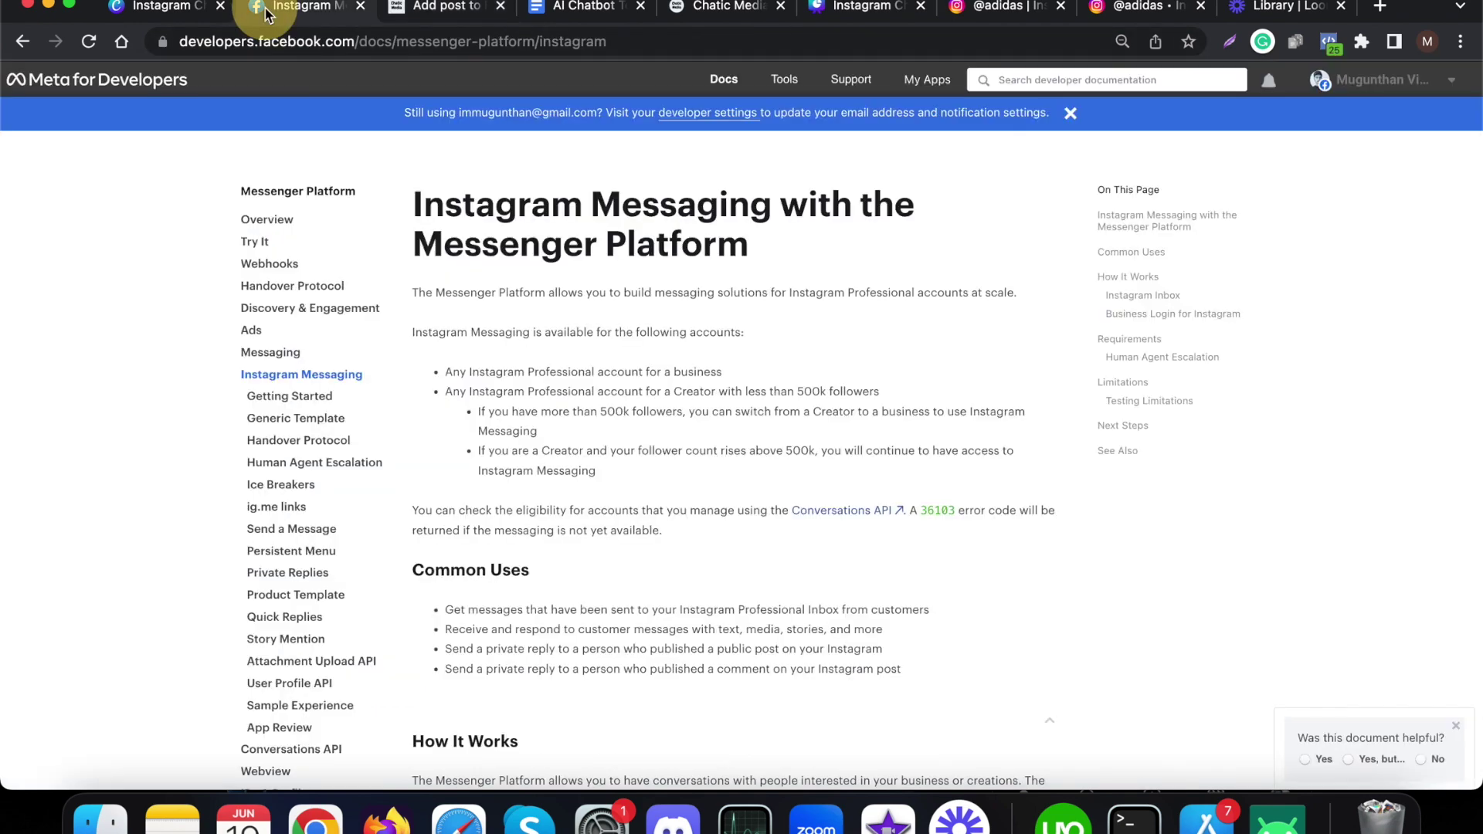
- Return from the Meta docs to the AI Instagram comment automation settings
left_click(440, 15)
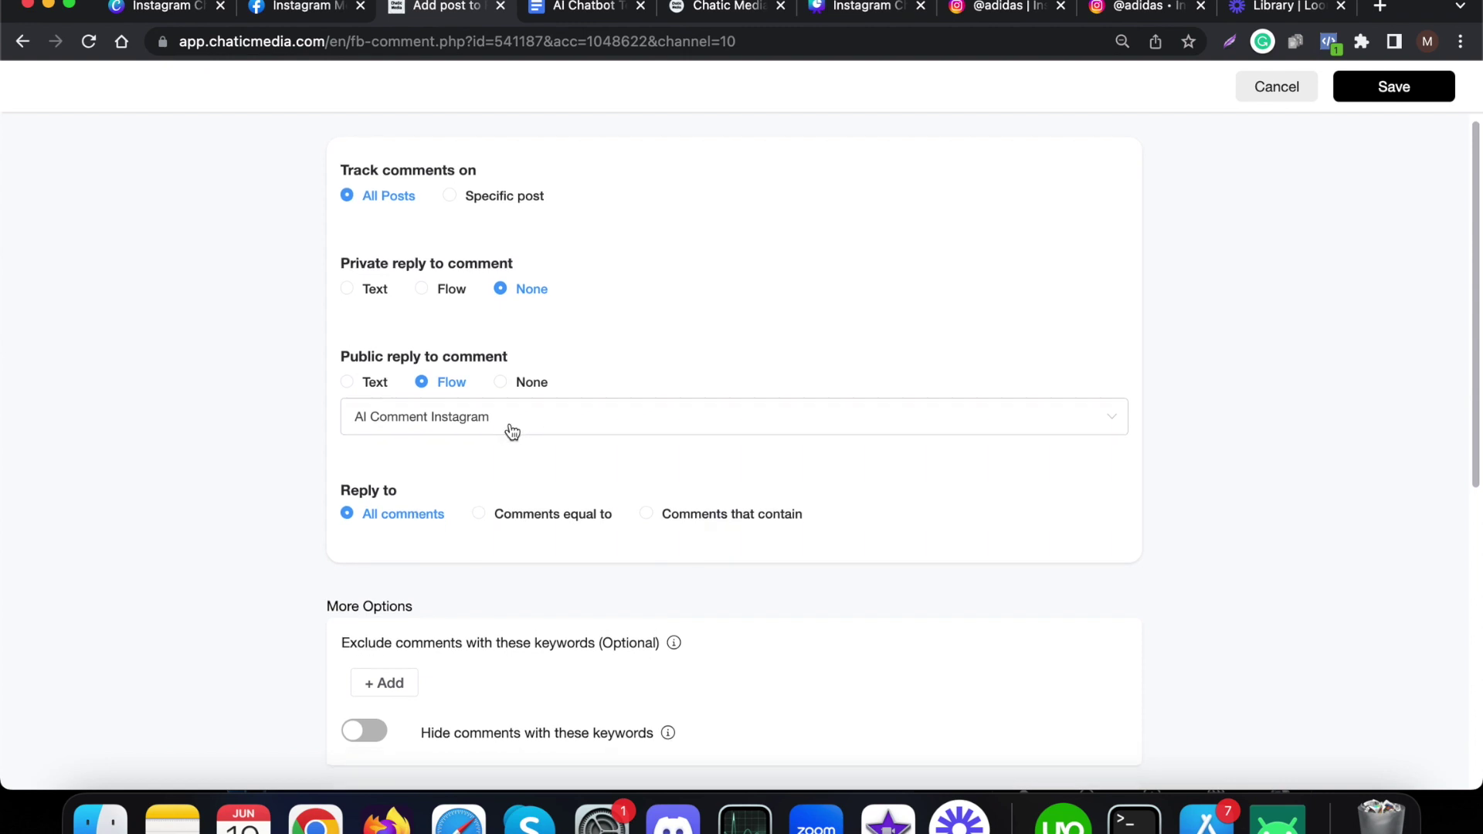
- Try Reply After delays Seconds, Hours and Random within 60 minutes, then settle on Immediately
scroll(513, 430, "down", 2)
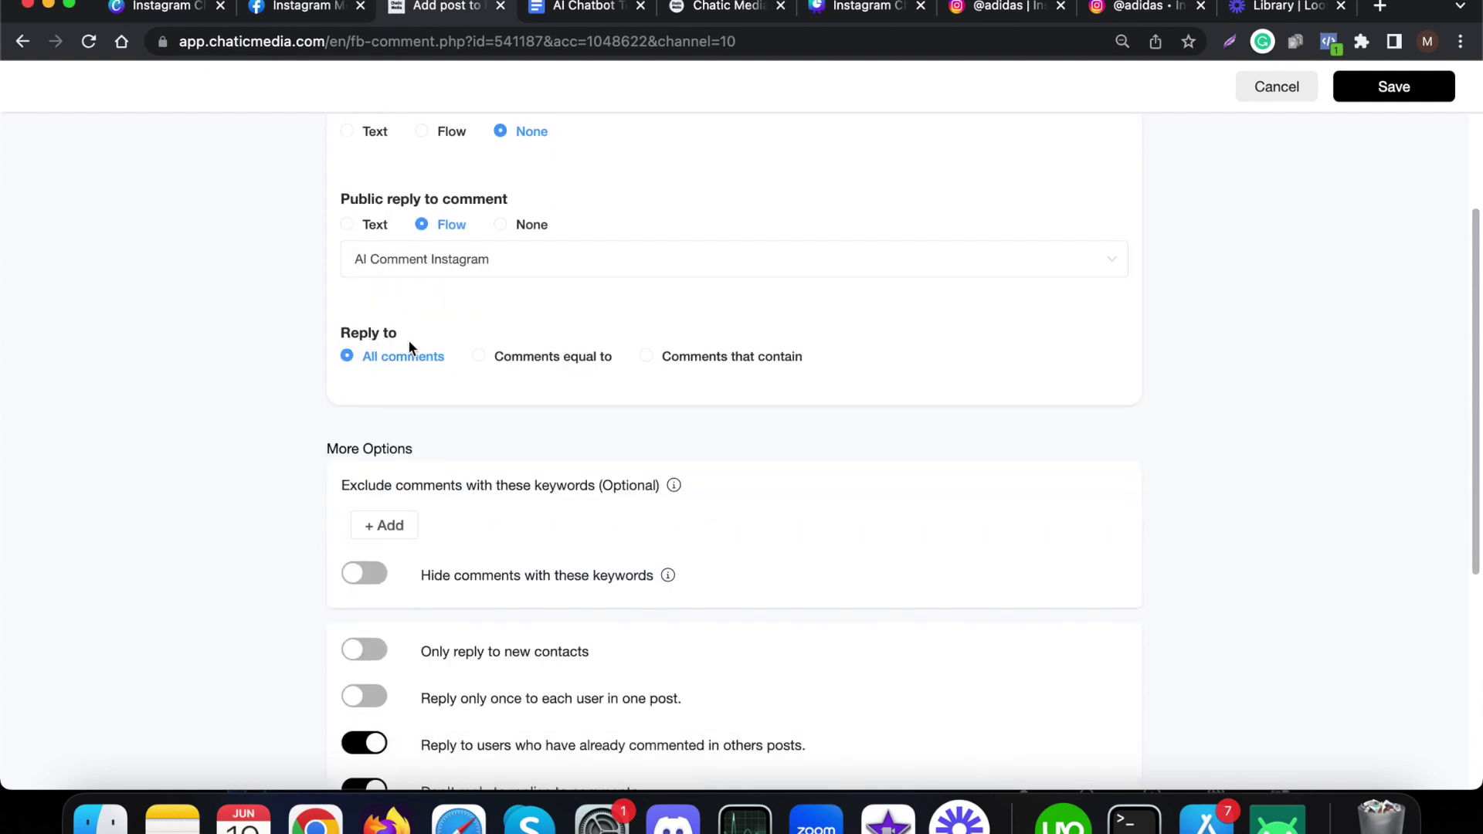
scroll(409, 347, "down", 4)
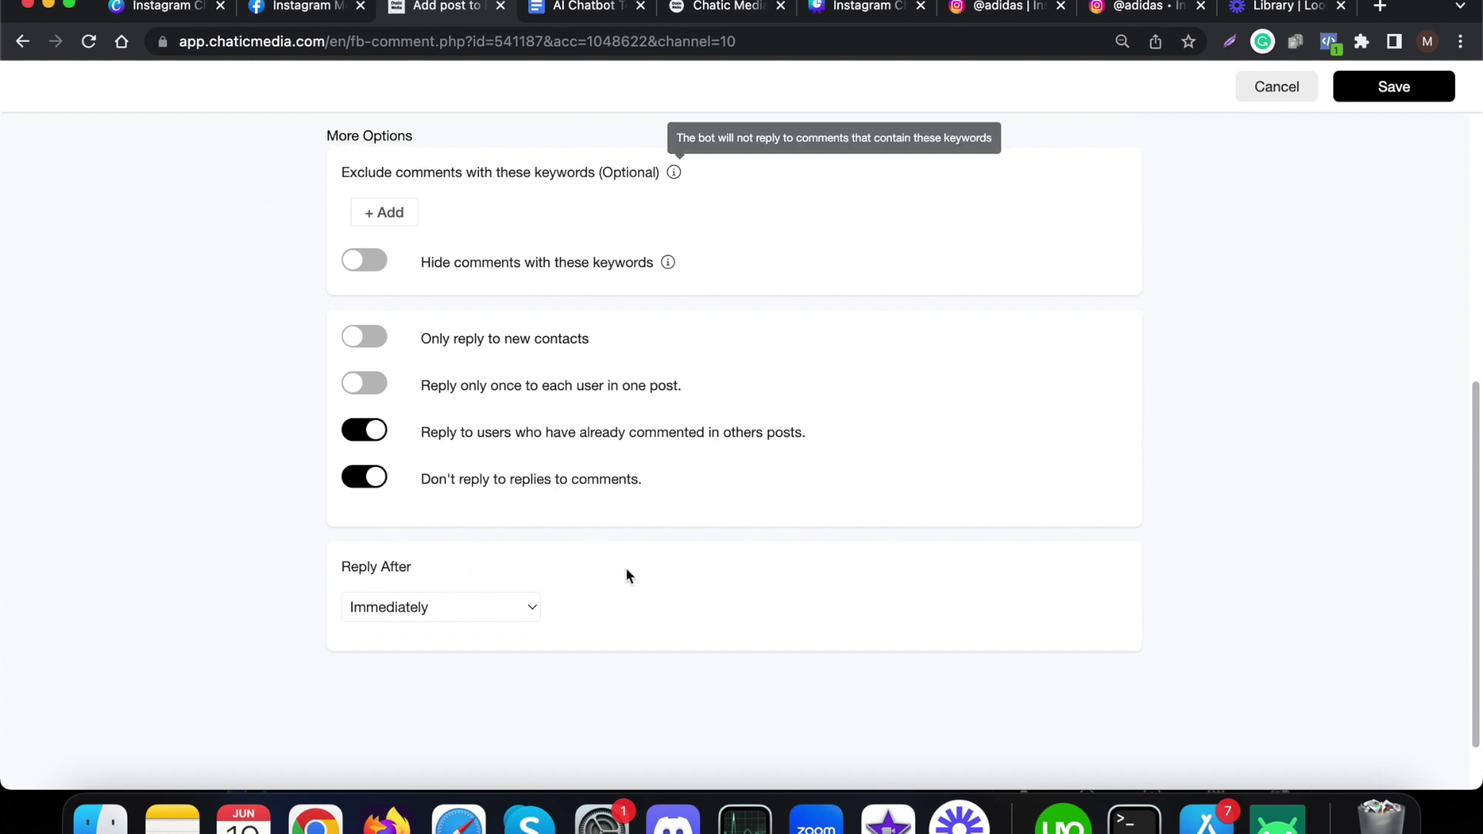
left_click(446, 612)
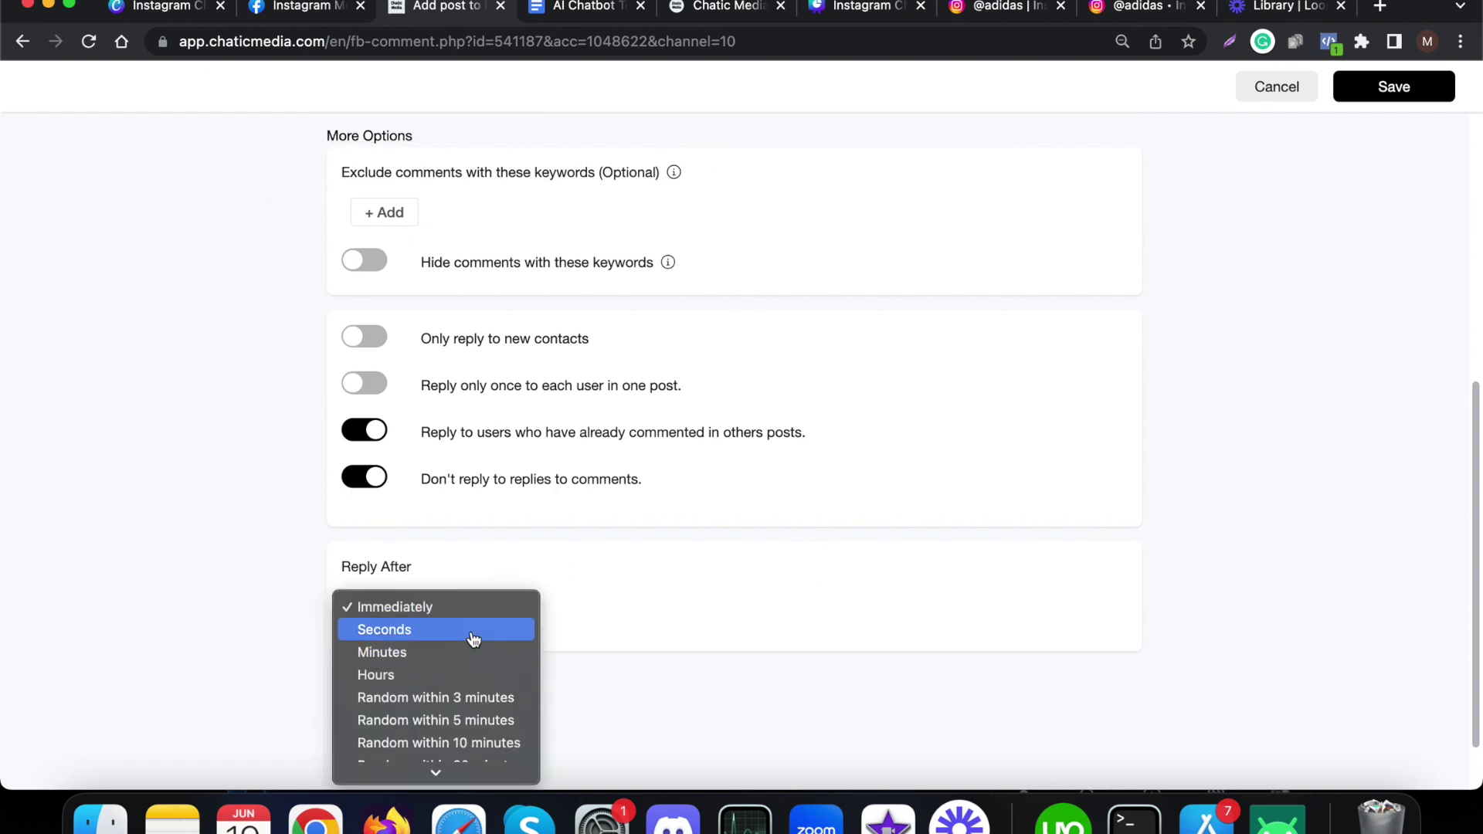
scroll(407, 668, "down", 2)
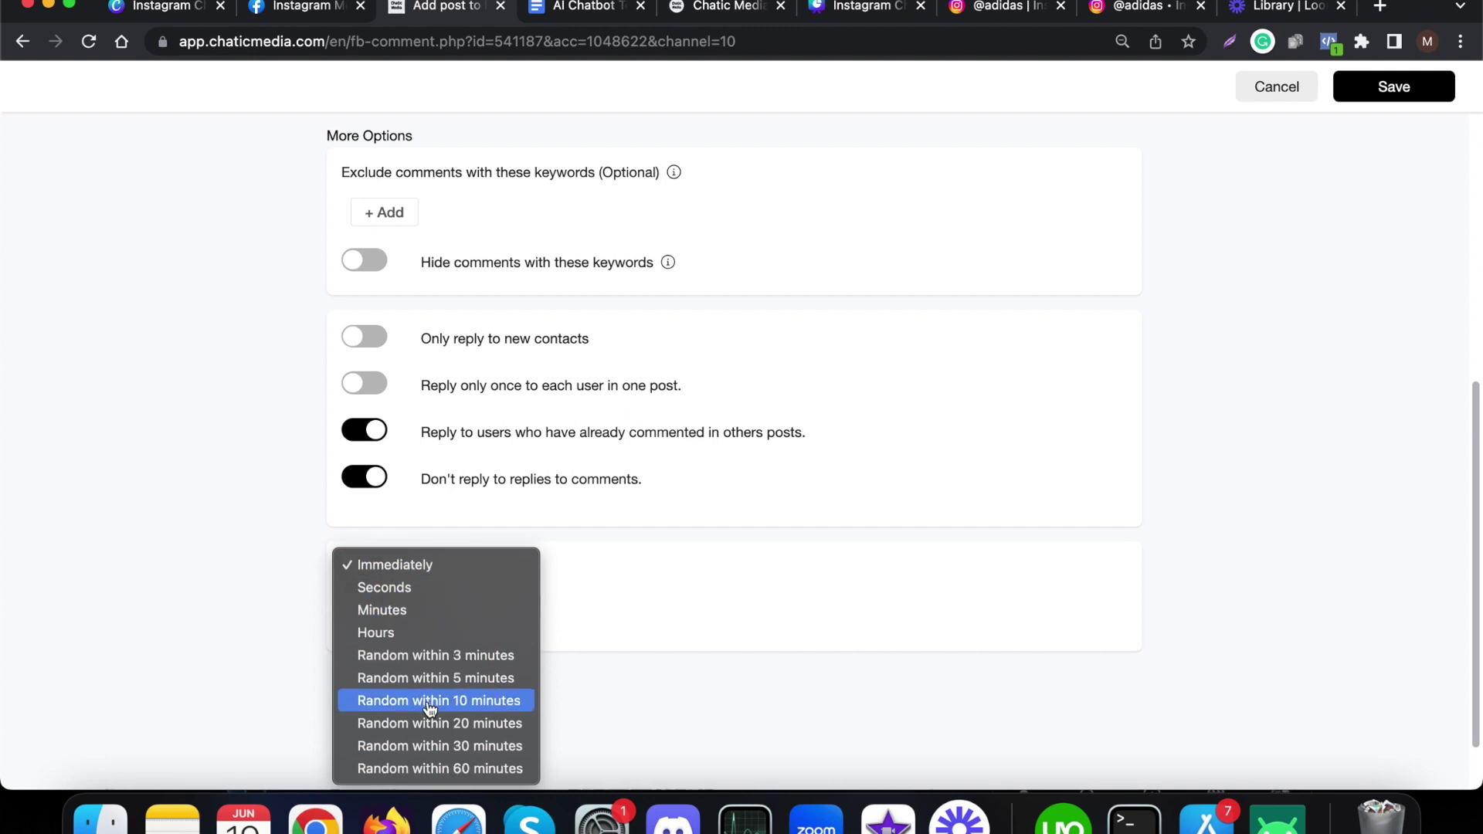
left_click(421, 589)
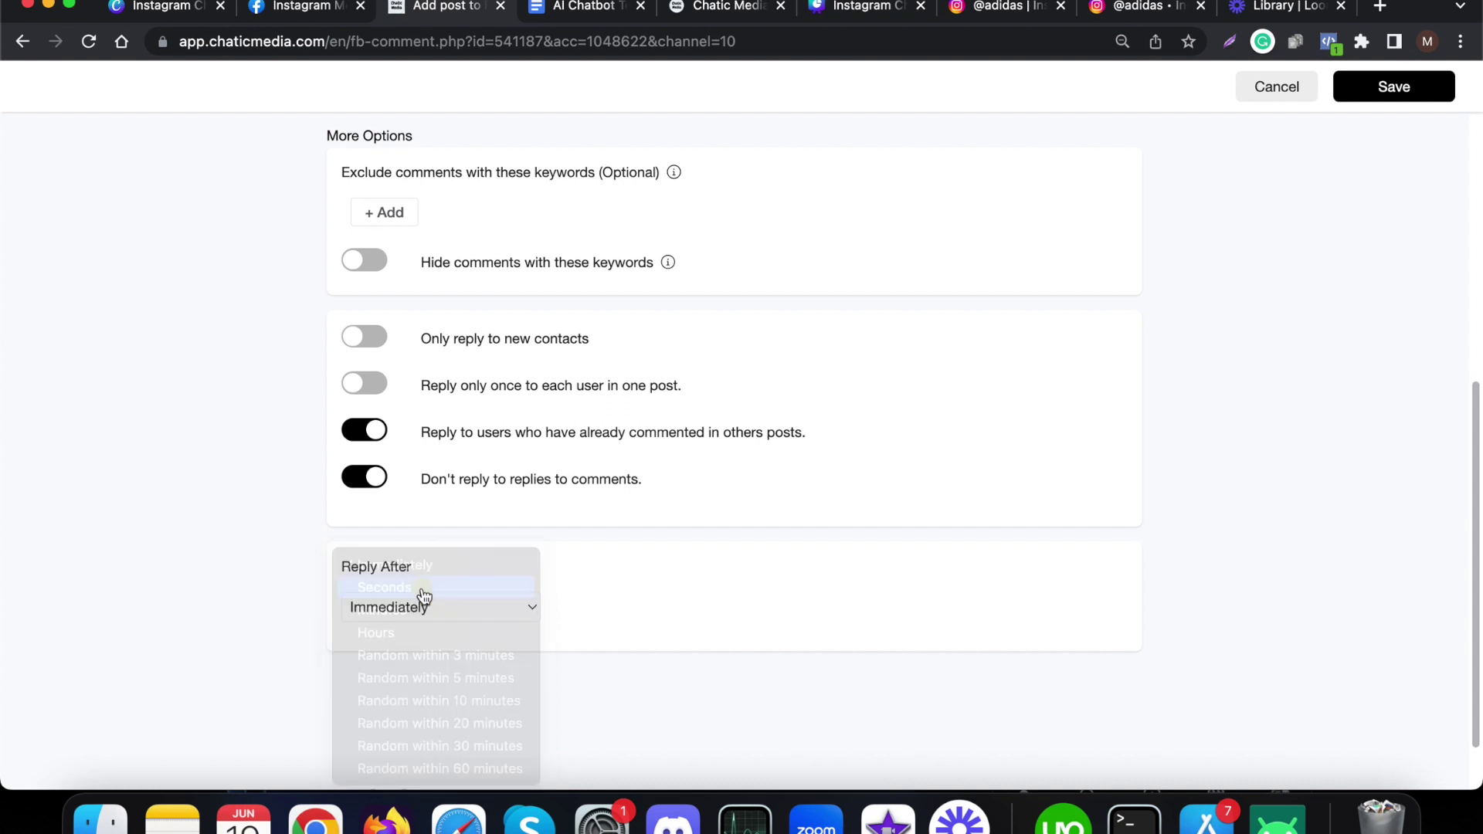
left_click(424, 609)
left_click(402, 656)
left_click(448, 614)
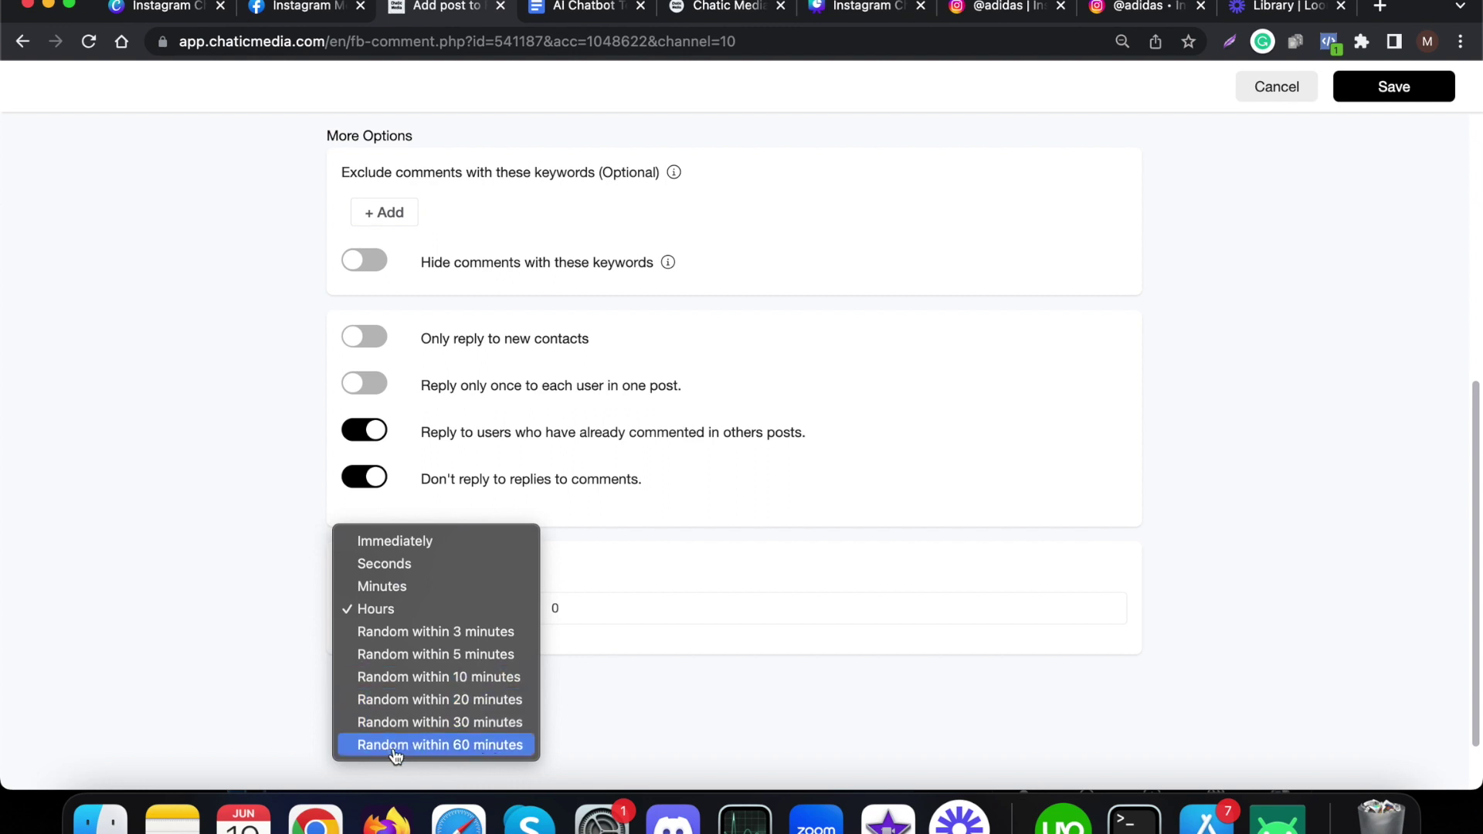
left_click(478, 747)
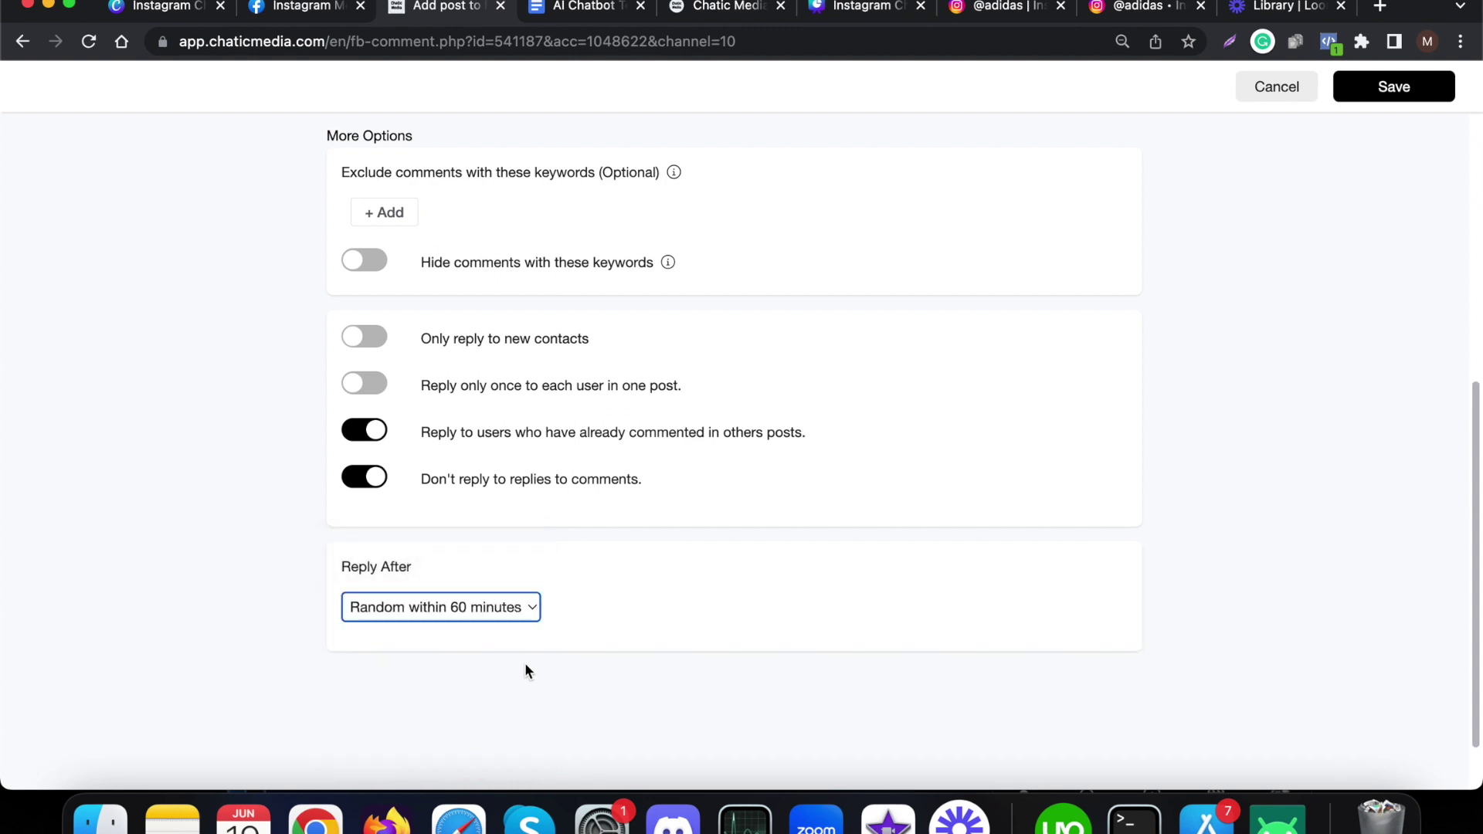
left_click(447, 618)
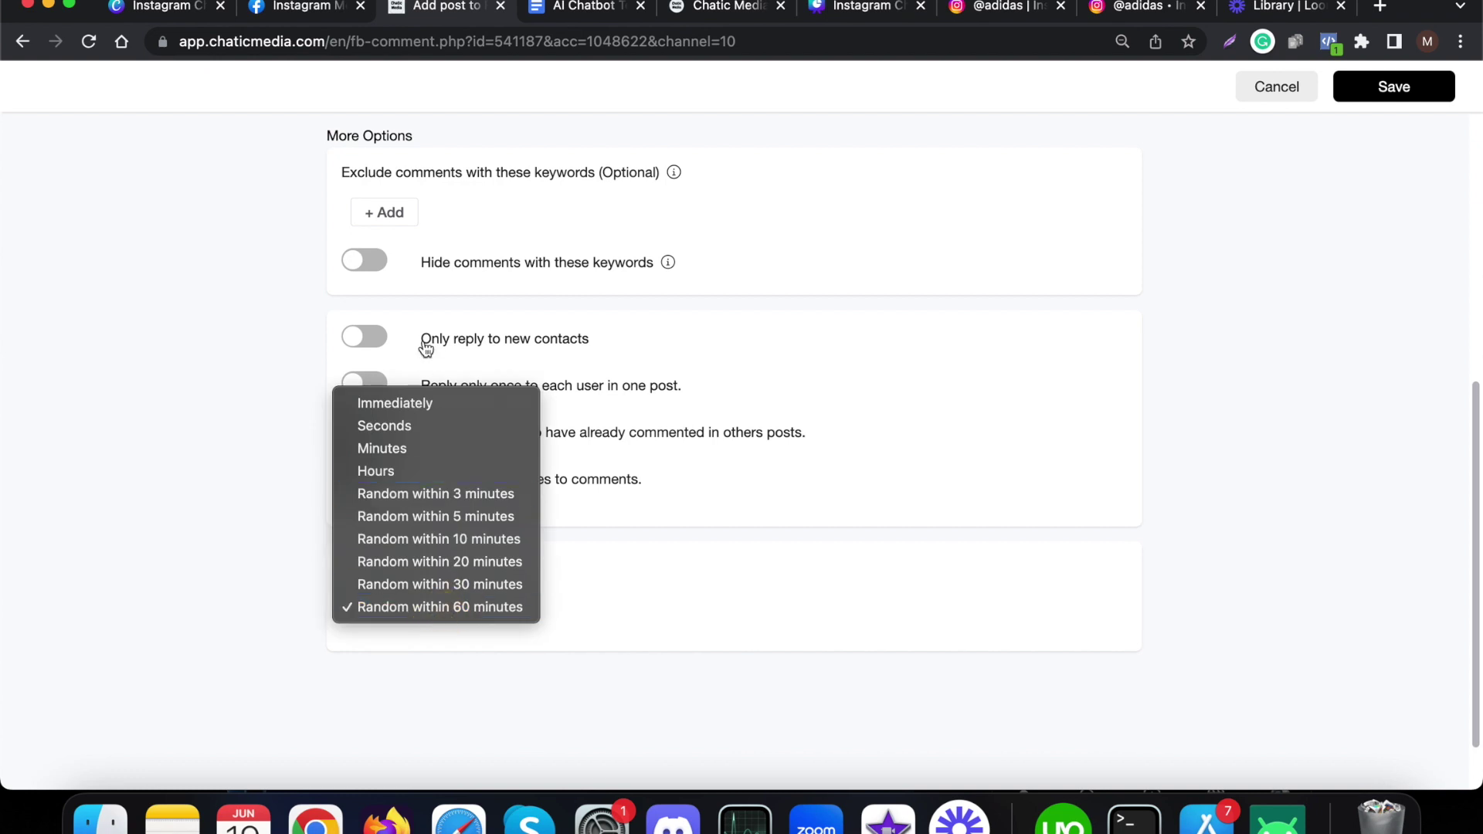
left_click(423, 404)
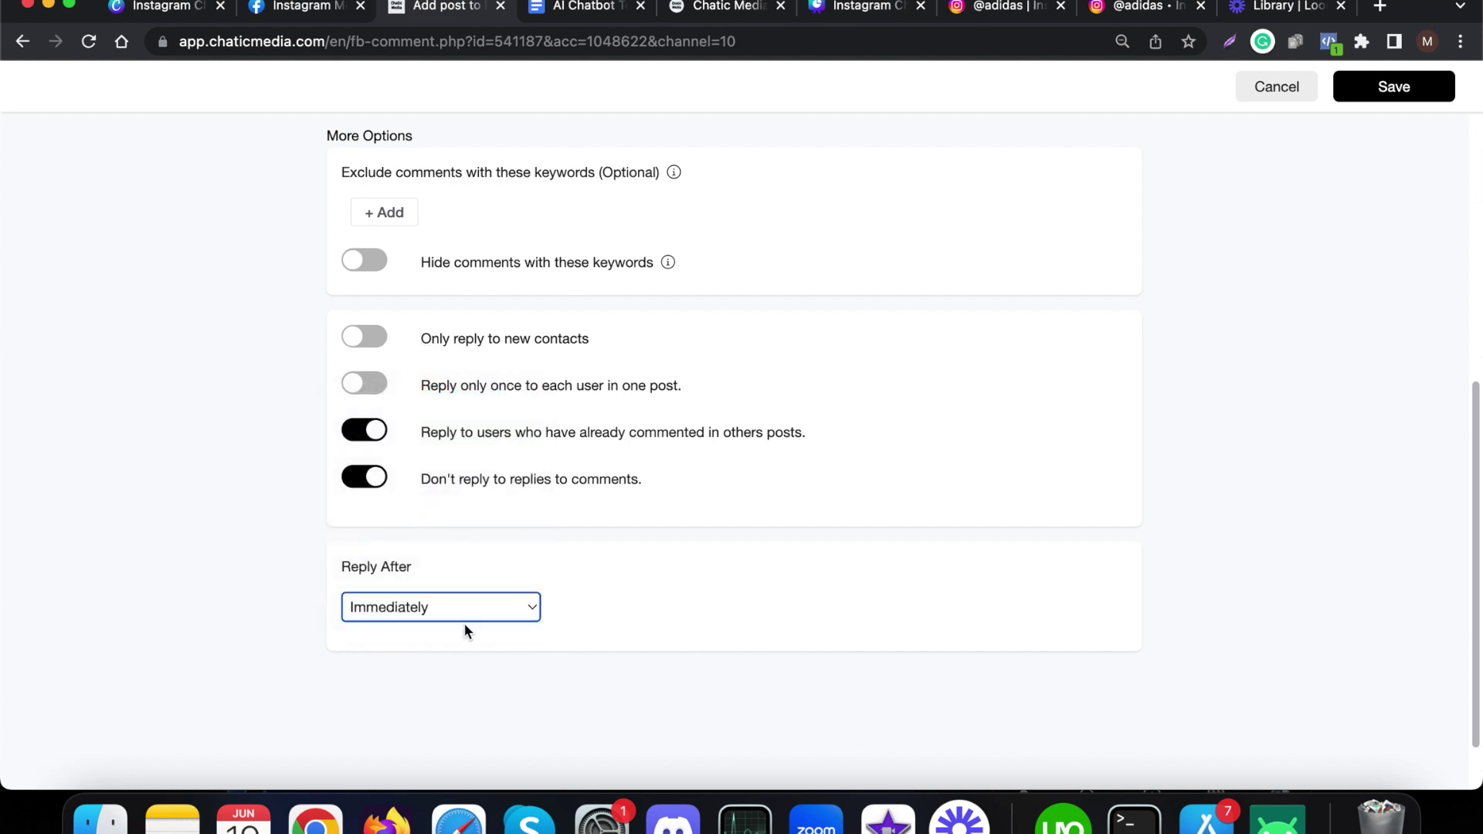
scroll(463, 642, "up", 4)
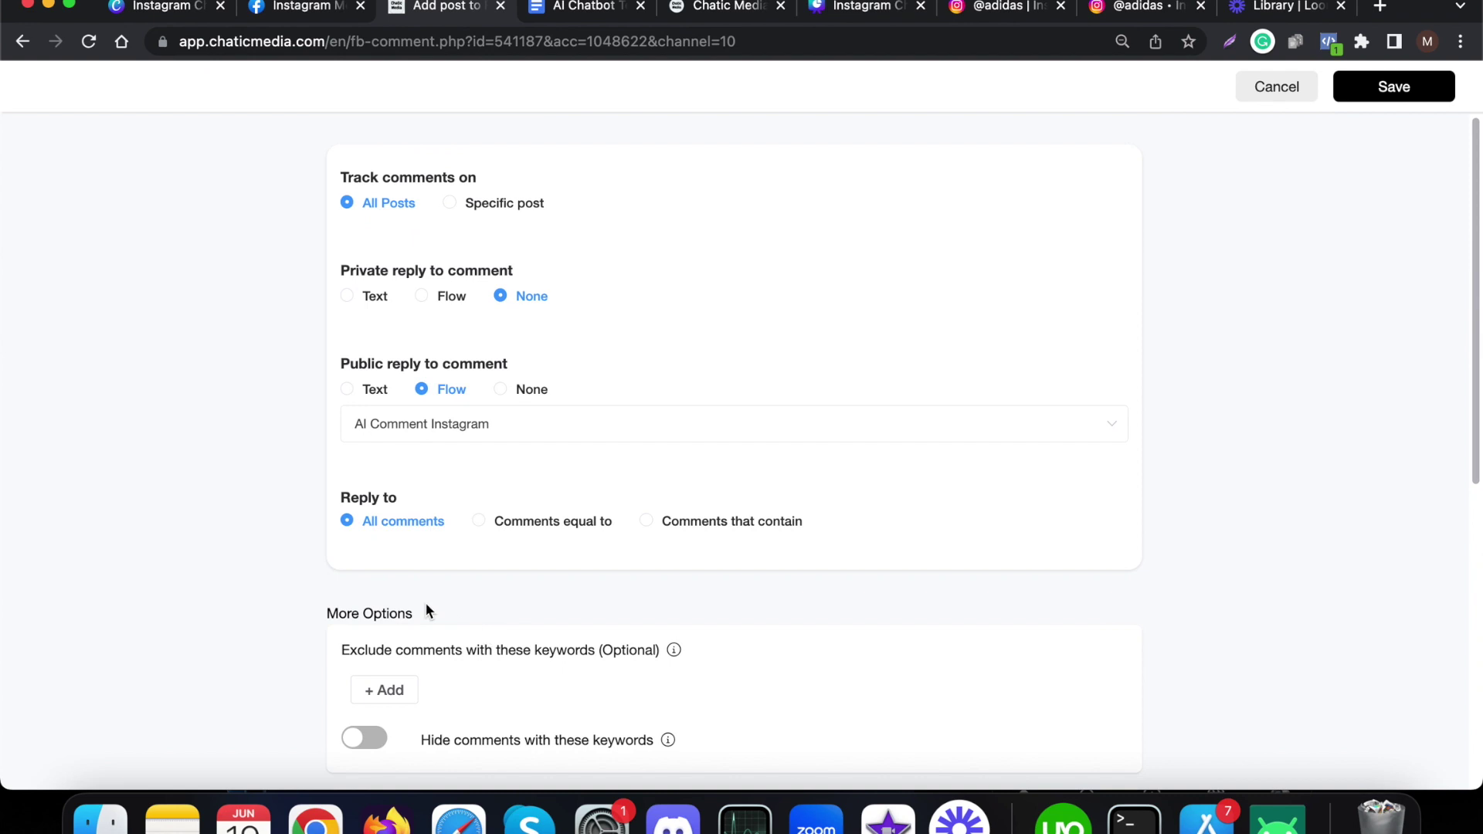
- Set Private reply to Flow using the AI Comment Instagram flow
scroll(515, 576, "up", 3)
left_click(439, 297)
left_click(453, 344)
left_click(430, 382)
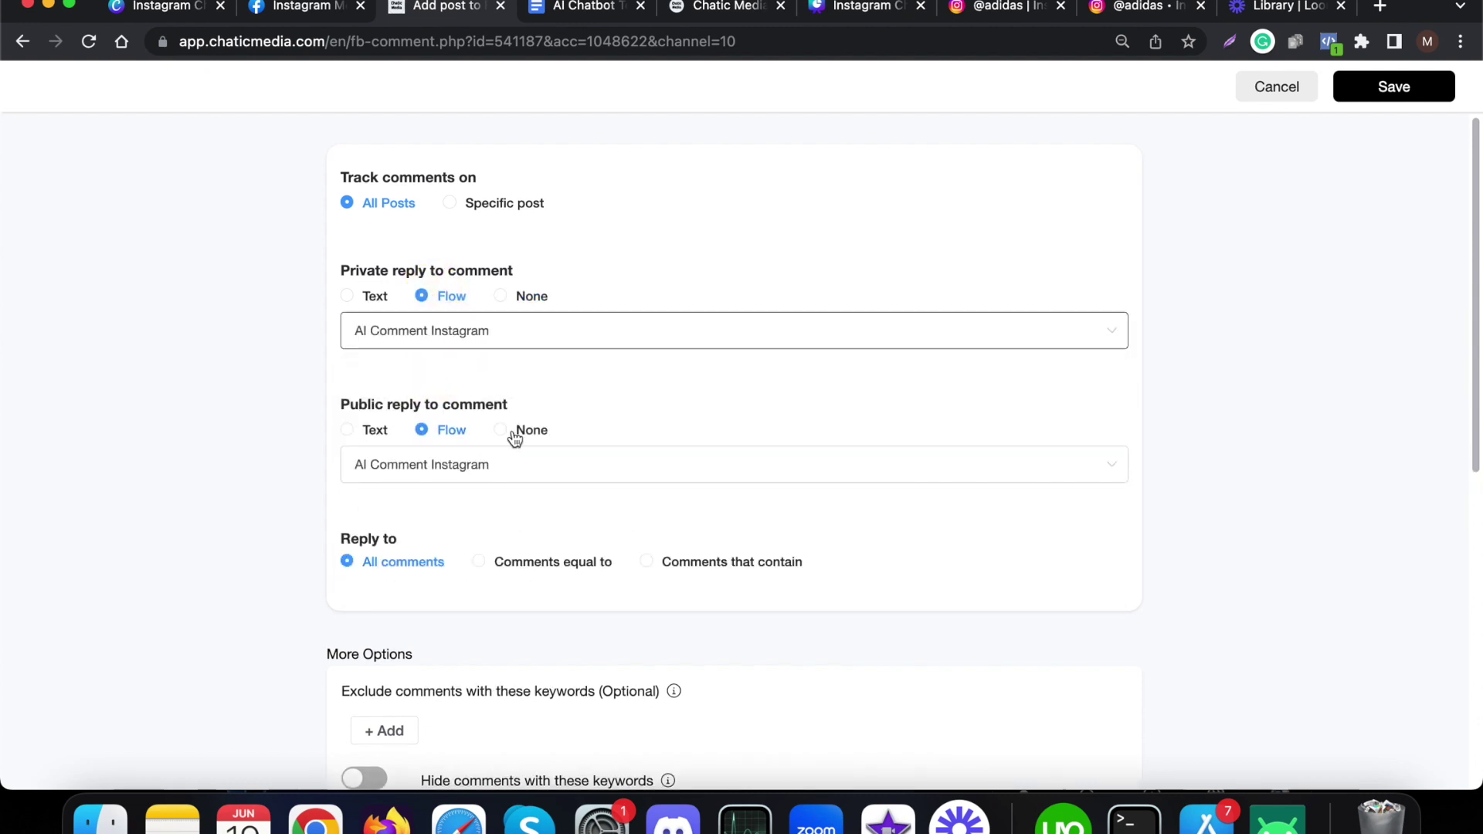
- Check the mirrored phone, save the comment automation, and reopen the AI Instagram automation
left_click(1277, 817)
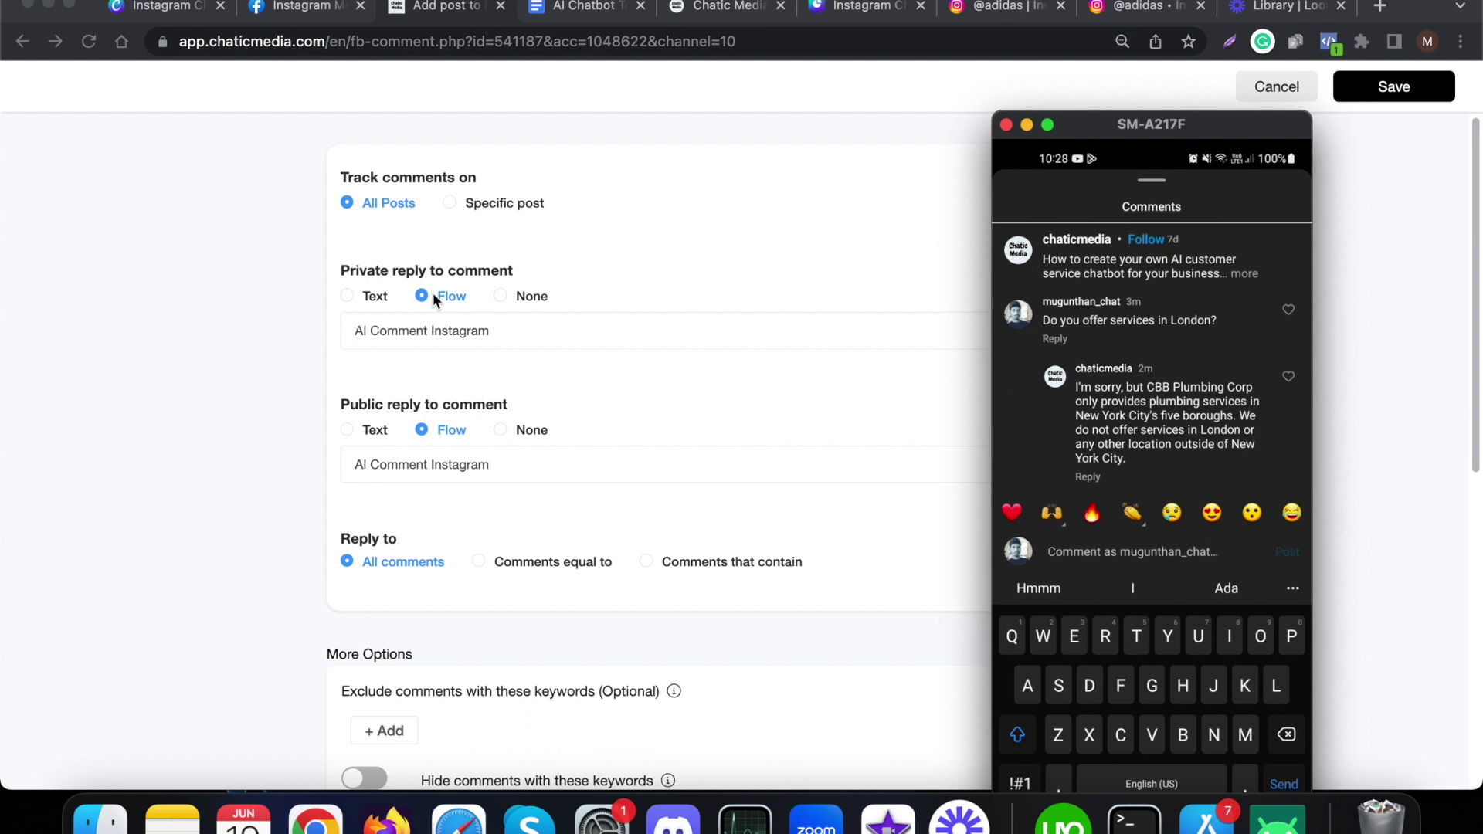
left_click(1391, 89)
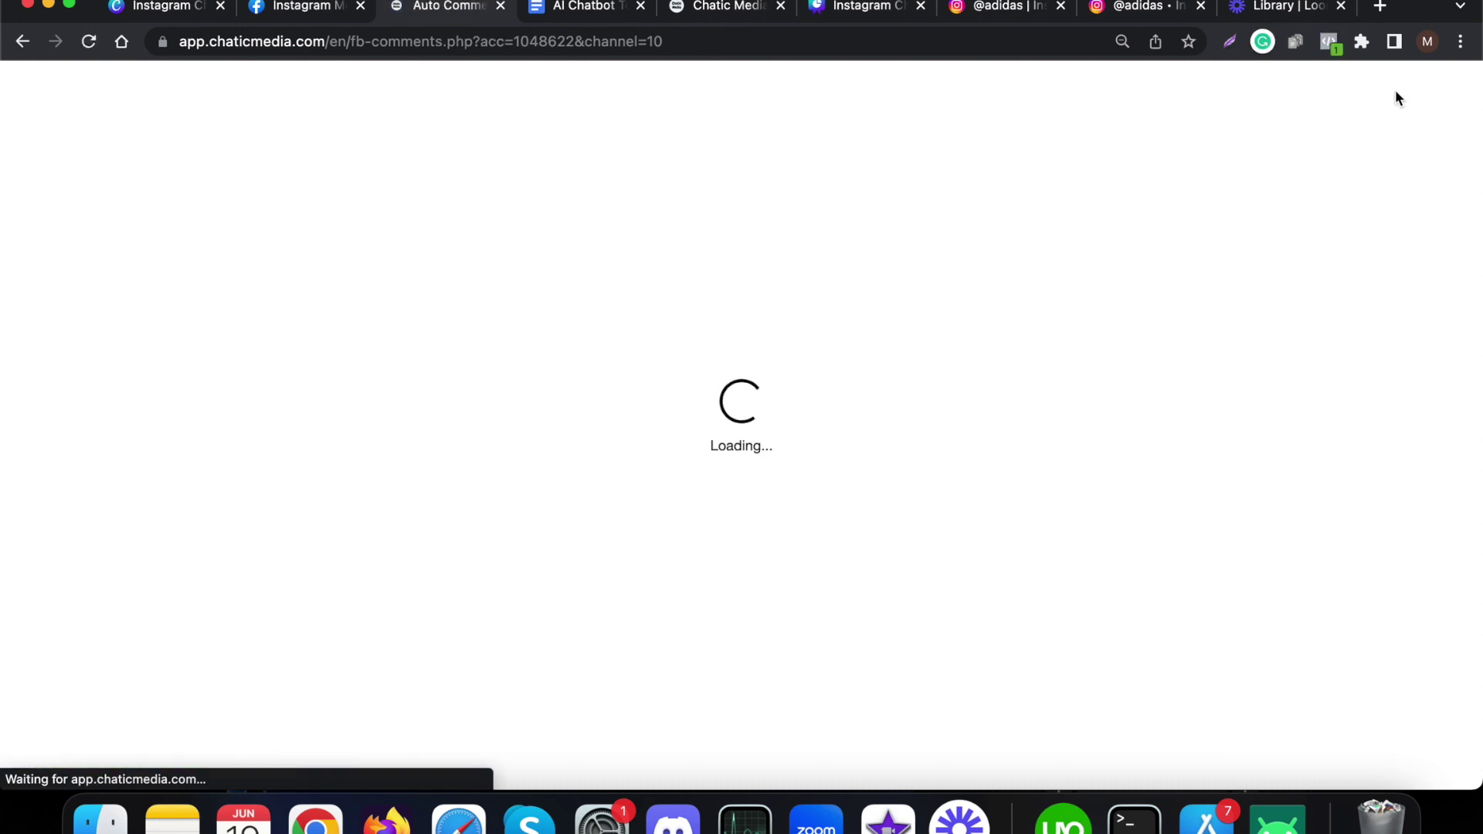
left_click(743, 388)
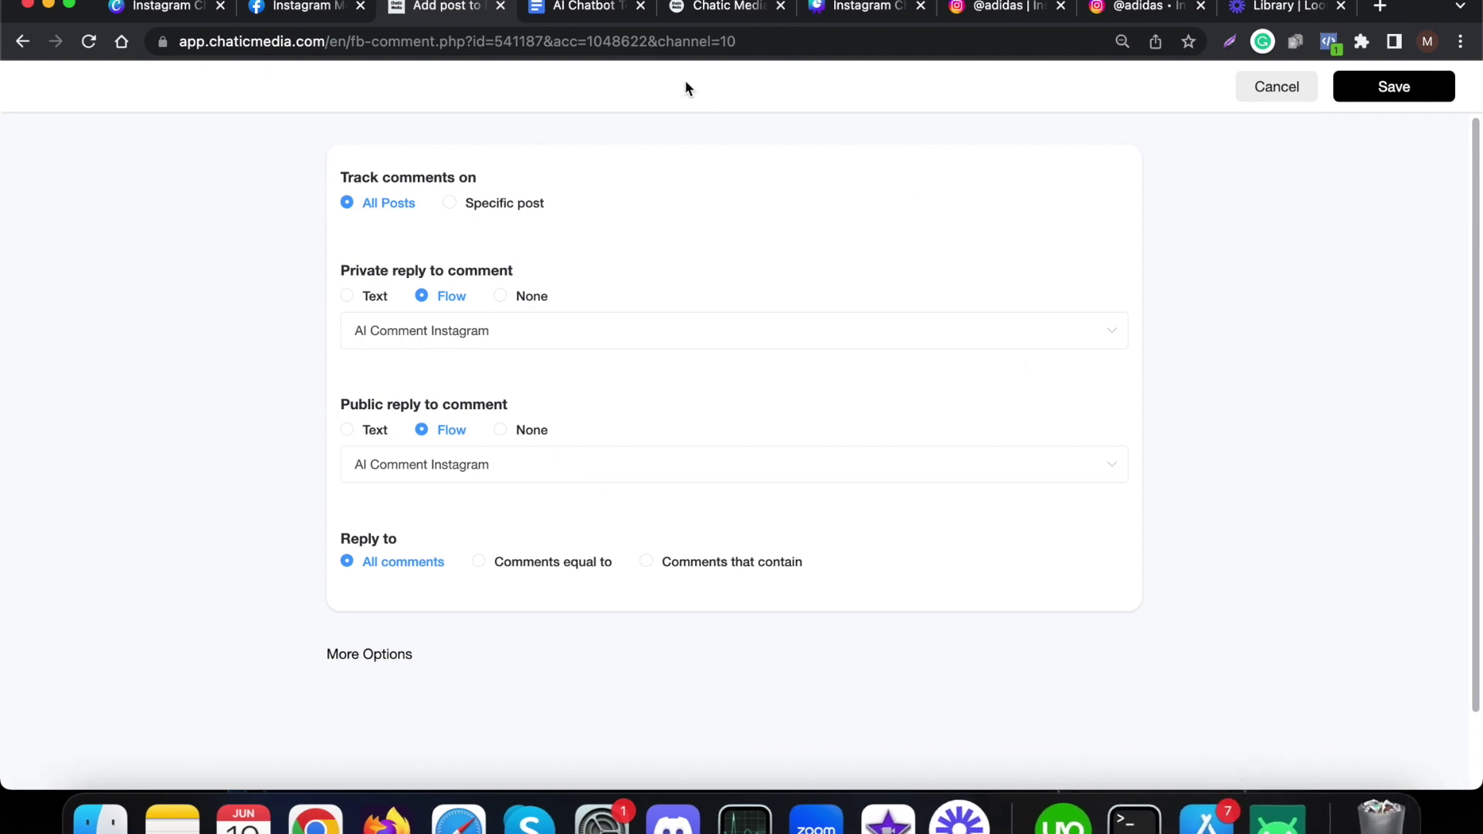
left_click(600, 11)
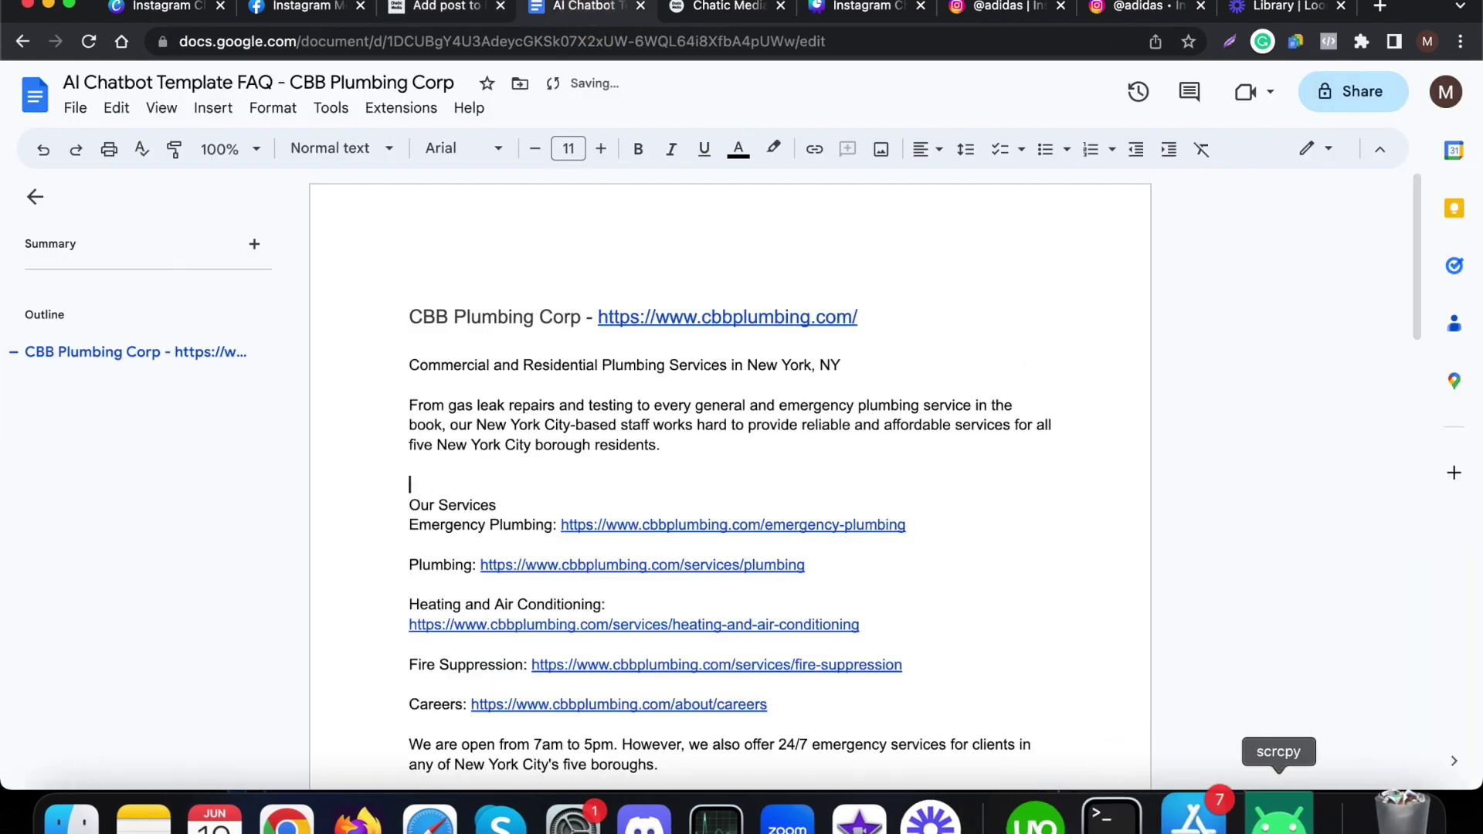
- Post the Instagram comment 'What is the address ?' from the mirrored phone
left_click(1276, 811)
scroll(499, 539, "down", 5)
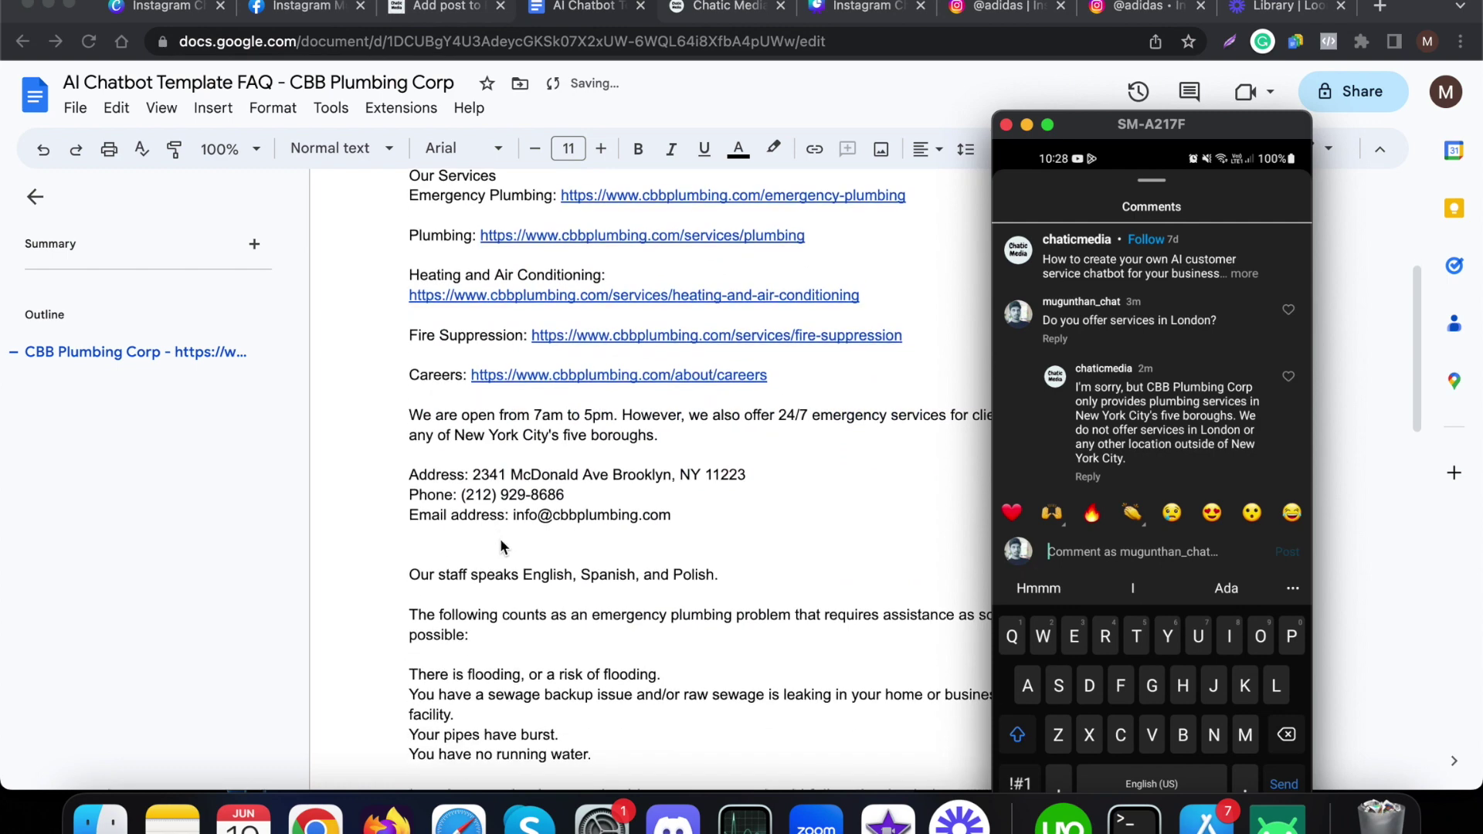
scroll(501, 542, "up", 1)
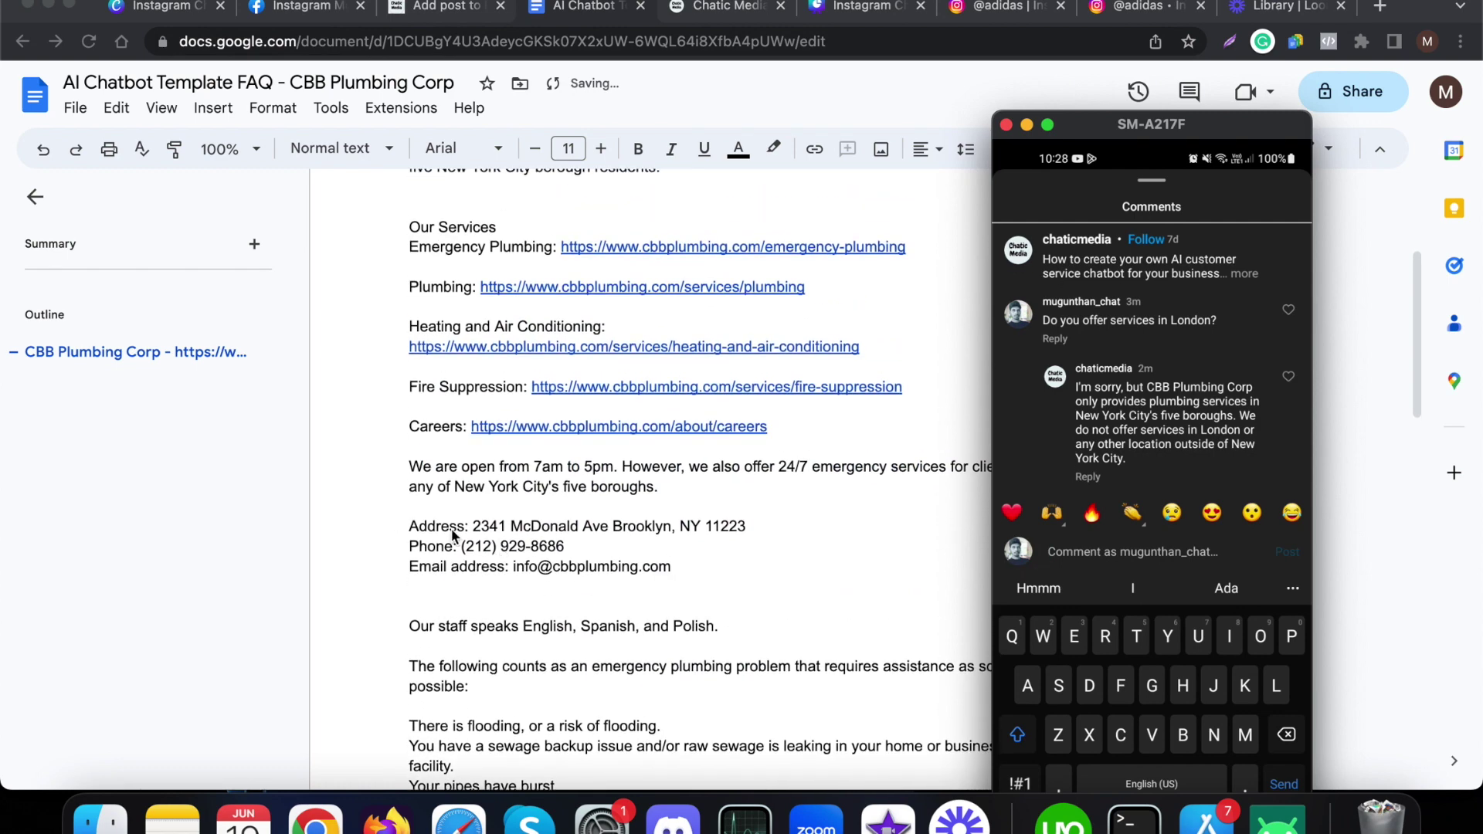
type("What ")
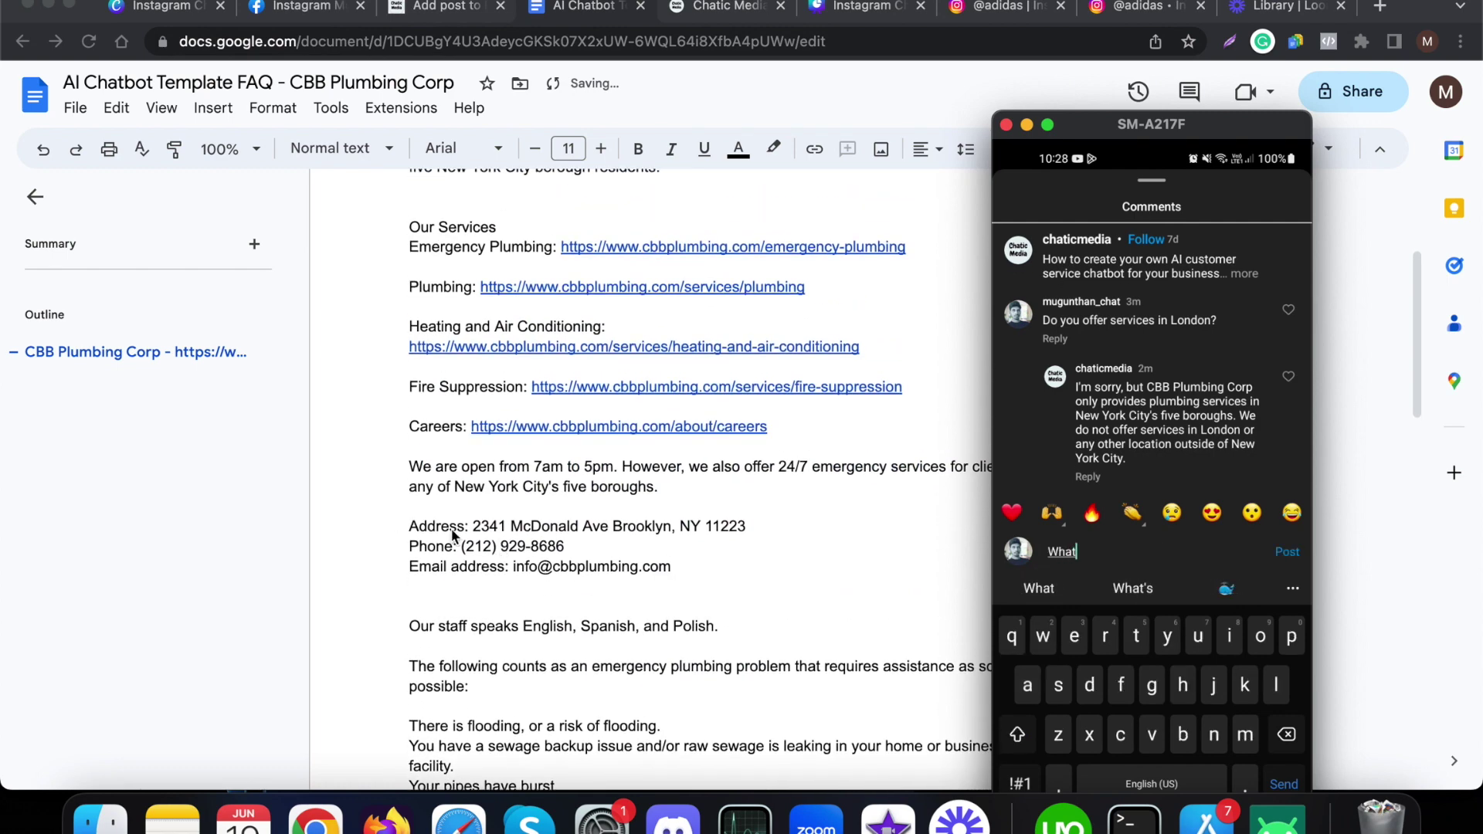
type("is the address ")
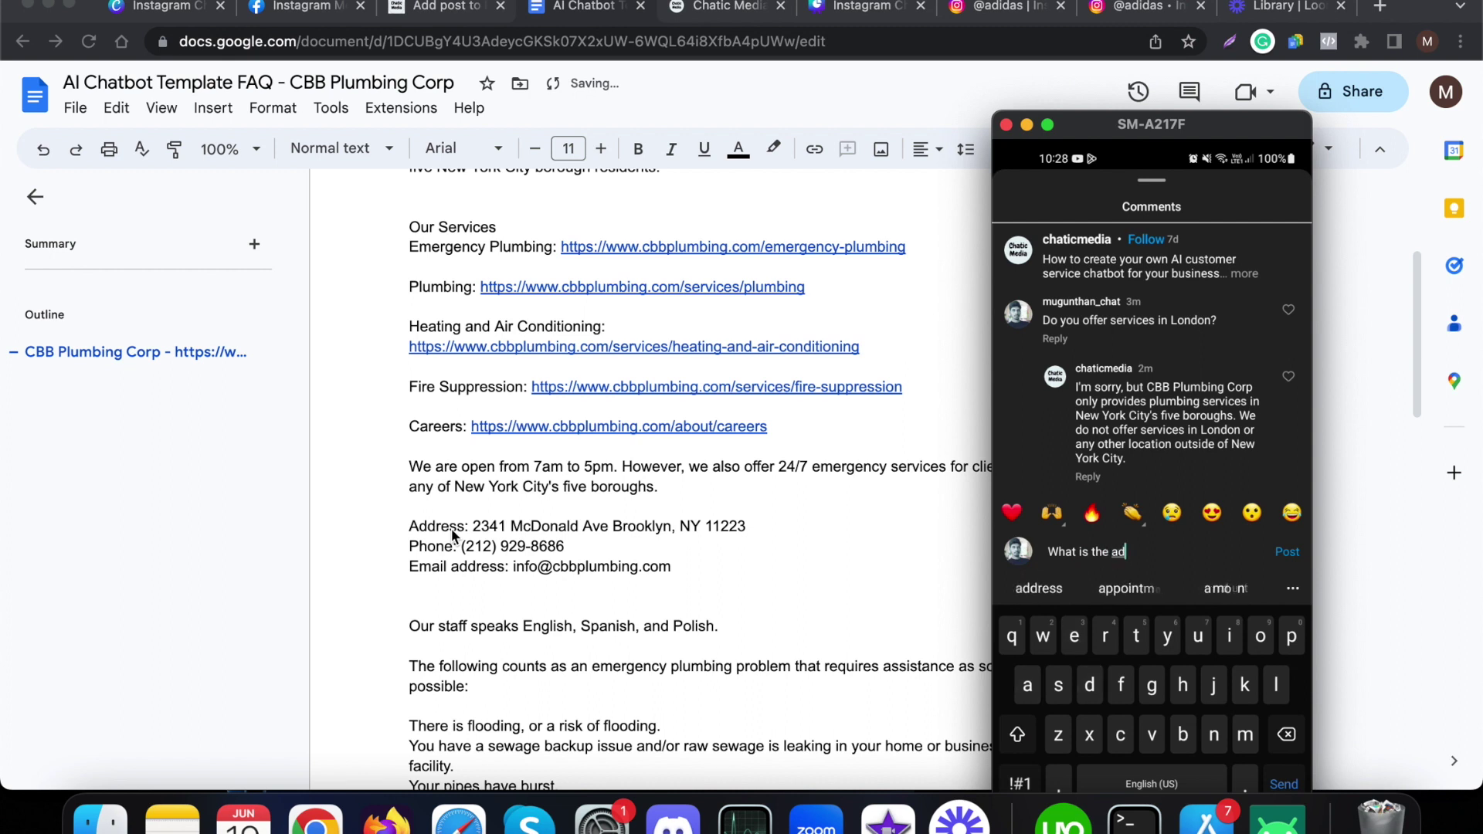
type("?")
key("Return")
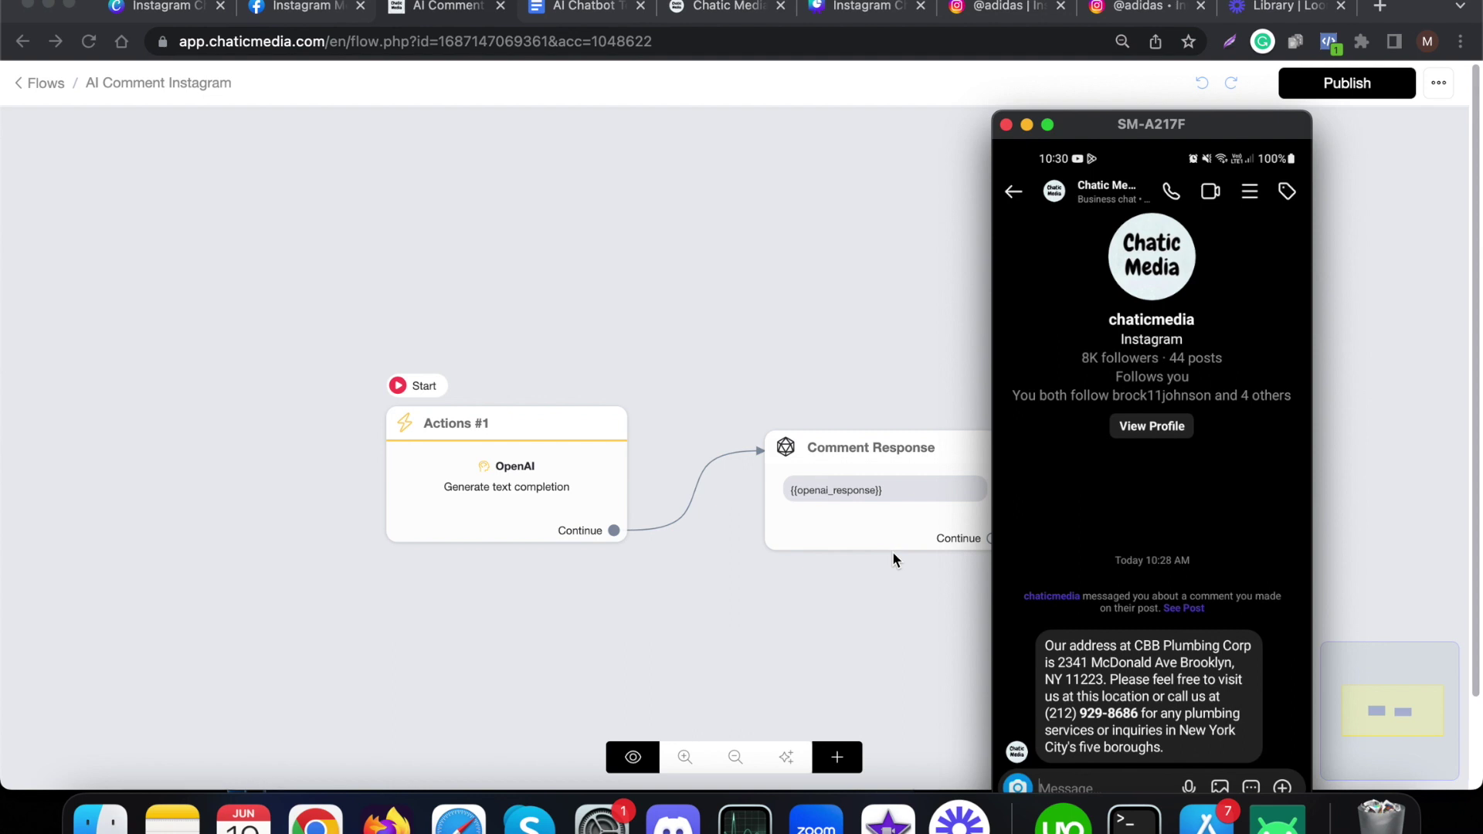
- Add a Send Message node to the AI Comment Instagram flow
left_click(850, 317)
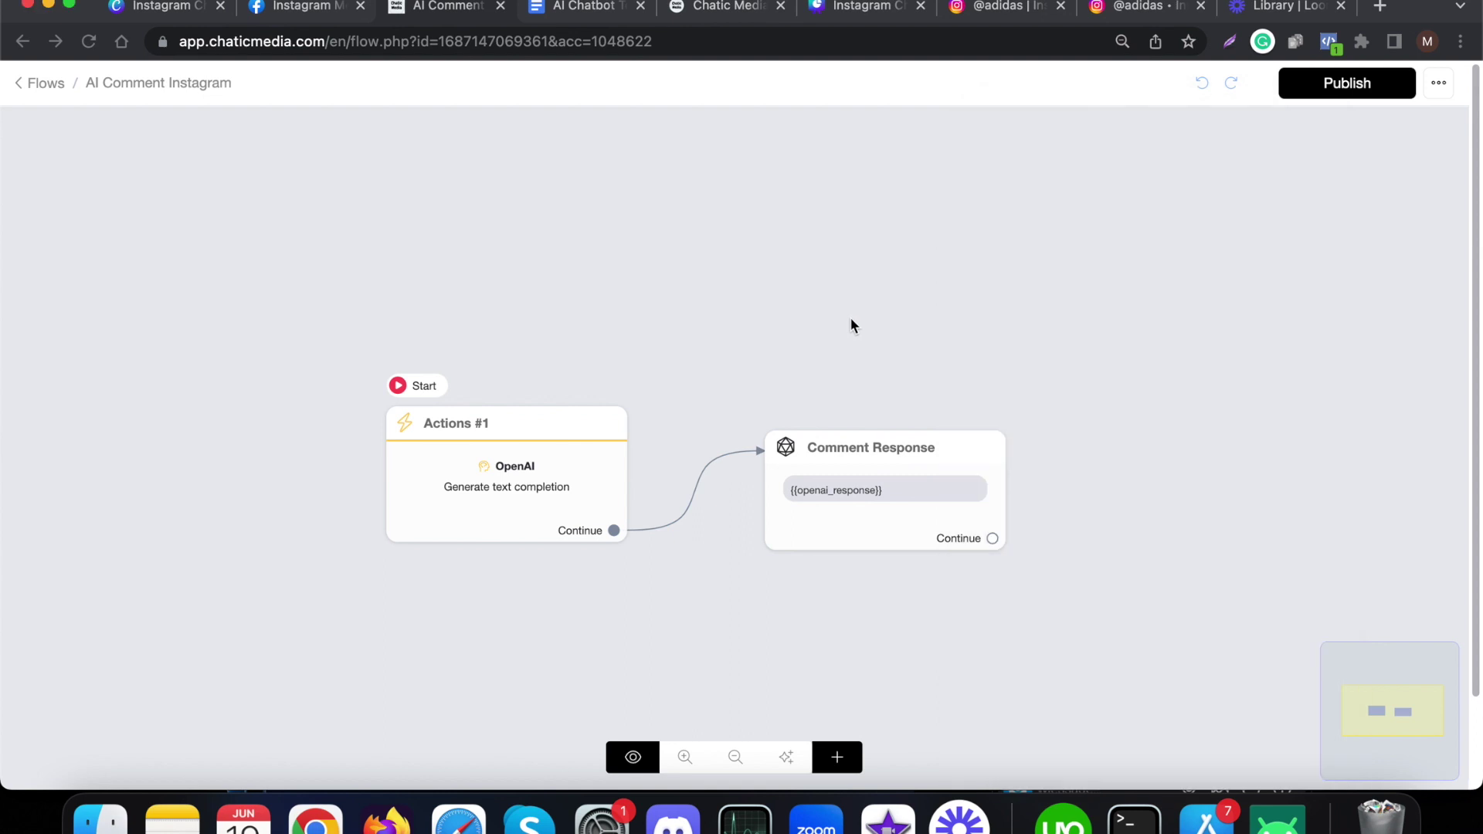
scroll(530, 523, "down", 3)
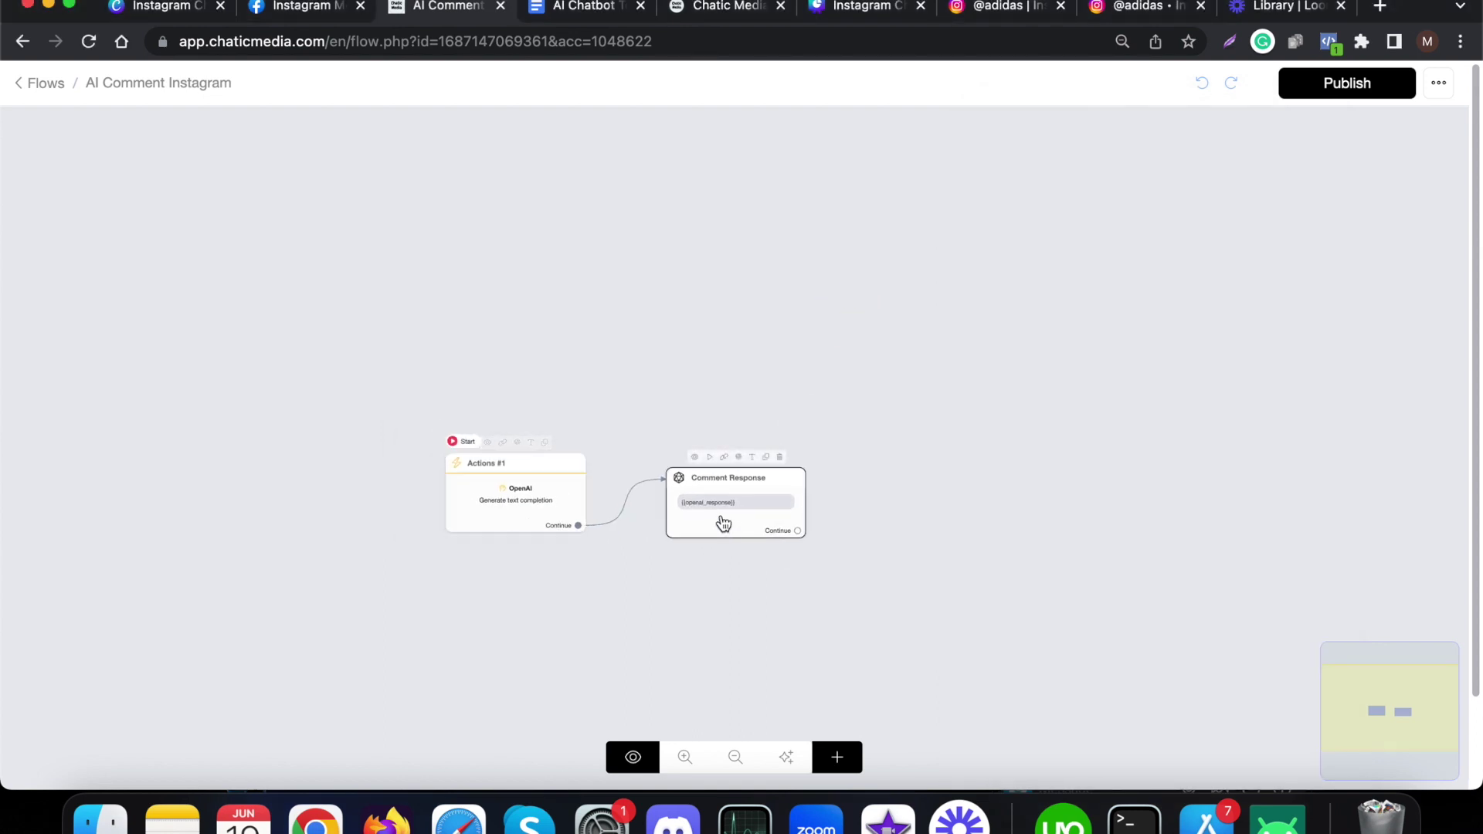
scroll(720, 522, "up", 5)
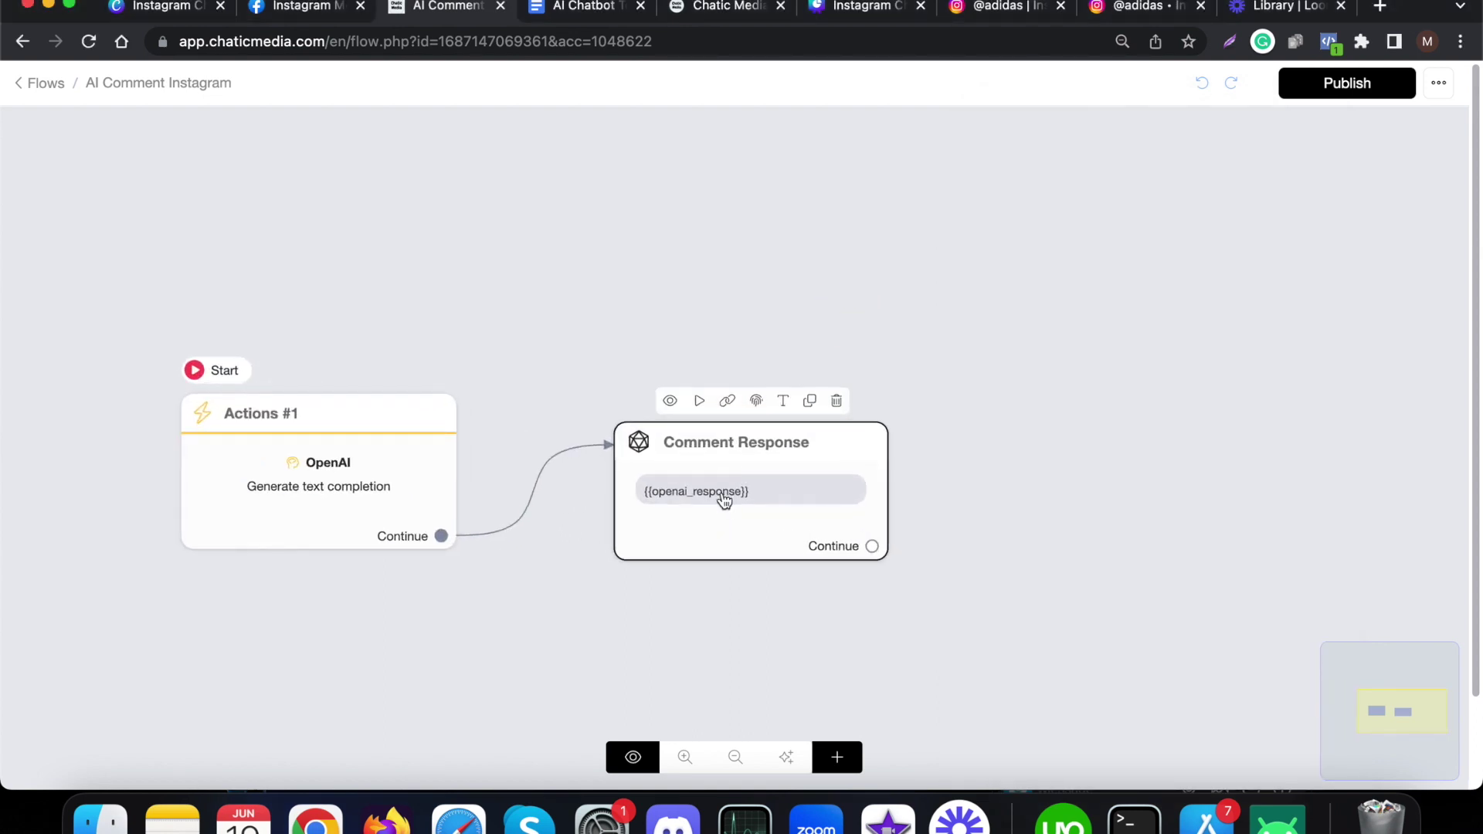
scroll(724, 501, "down", 3)
left_click(837, 757)
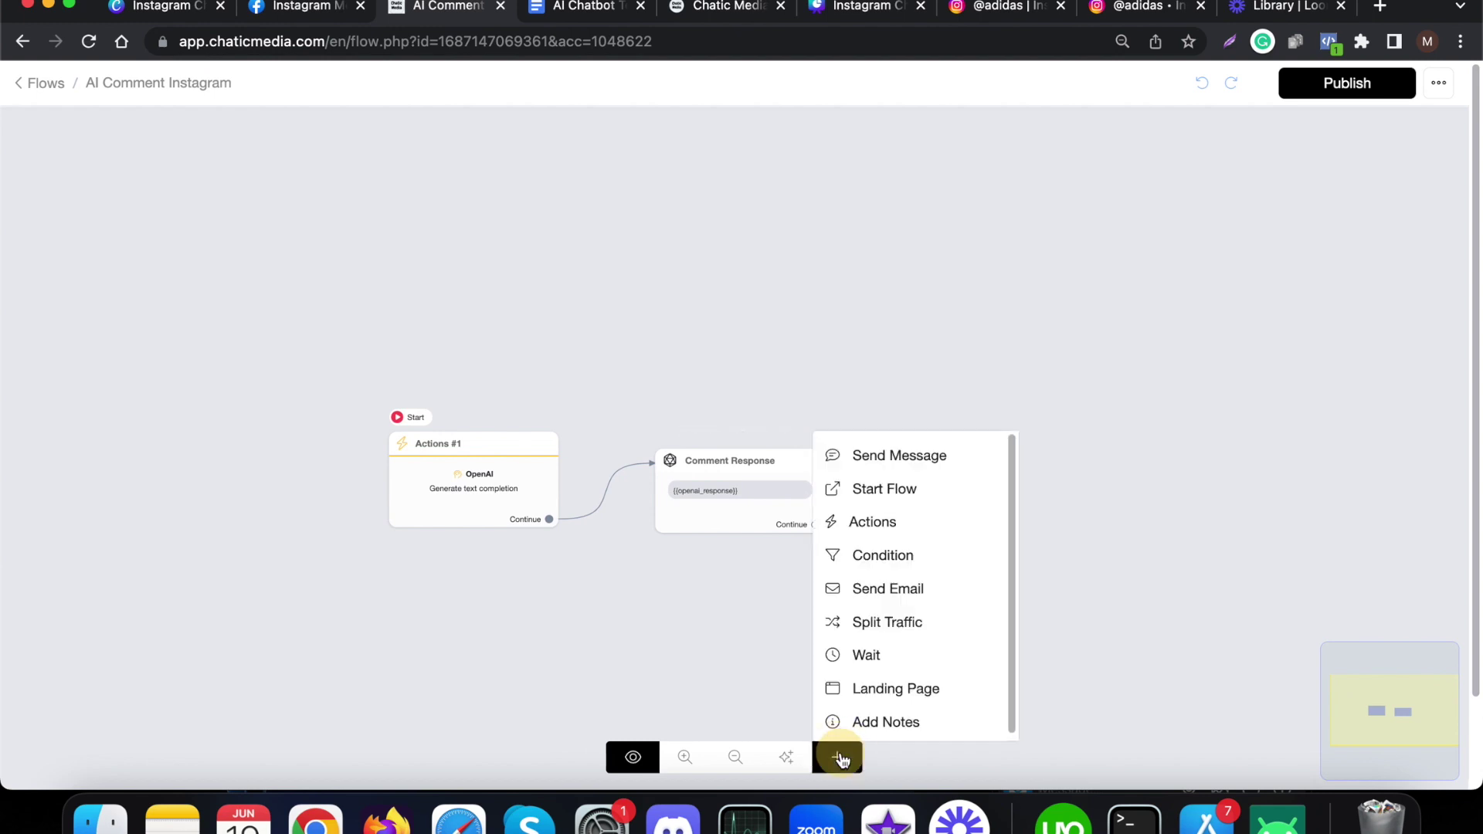
left_click(897, 456)
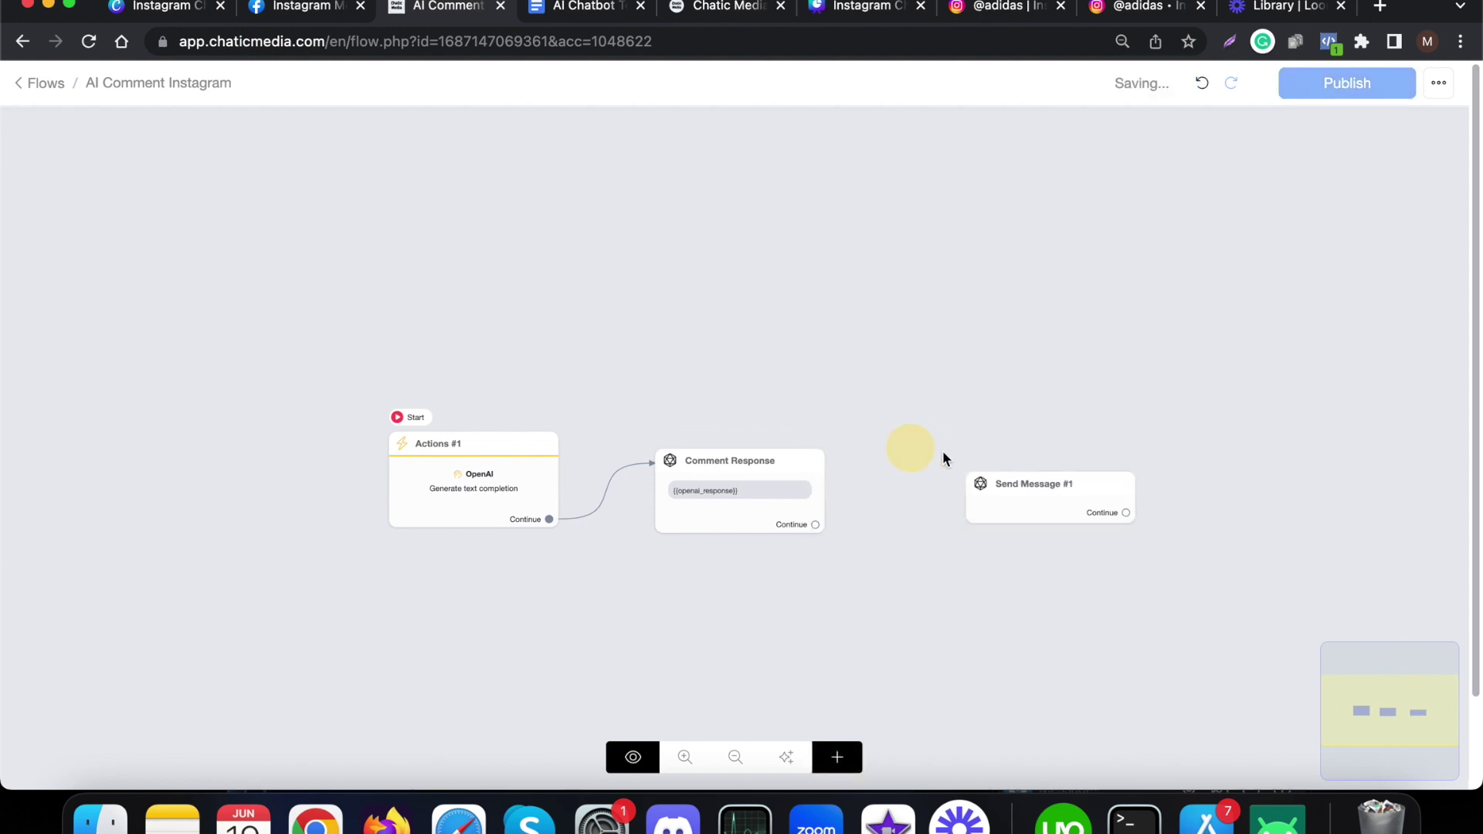
- Add a Get User Data block to Send Message #1, cancel it, then delete the node
left_click(1018, 491)
left_click(175, 495)
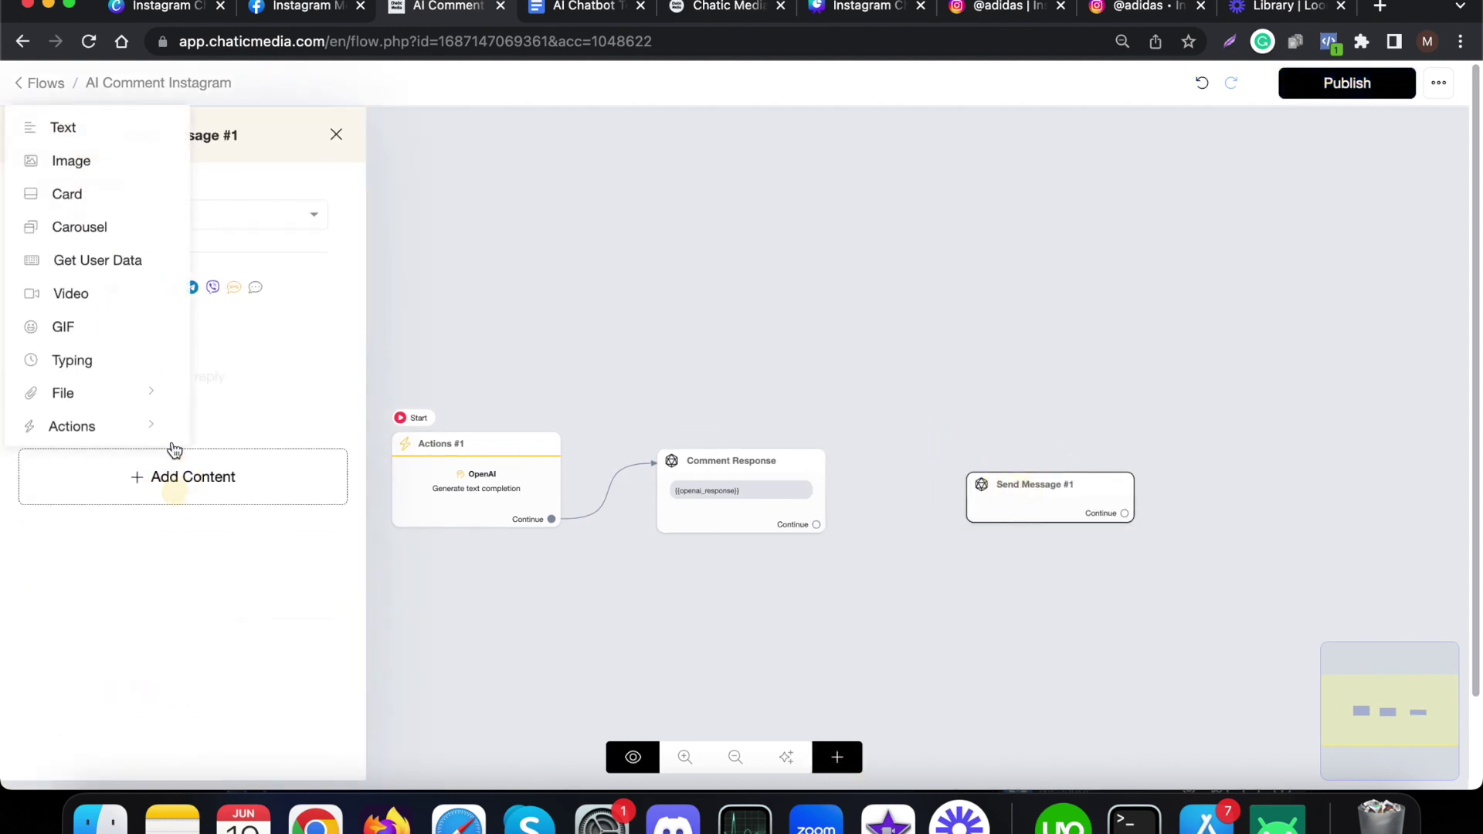
left_click(98, 276)
left_click(183, 399)
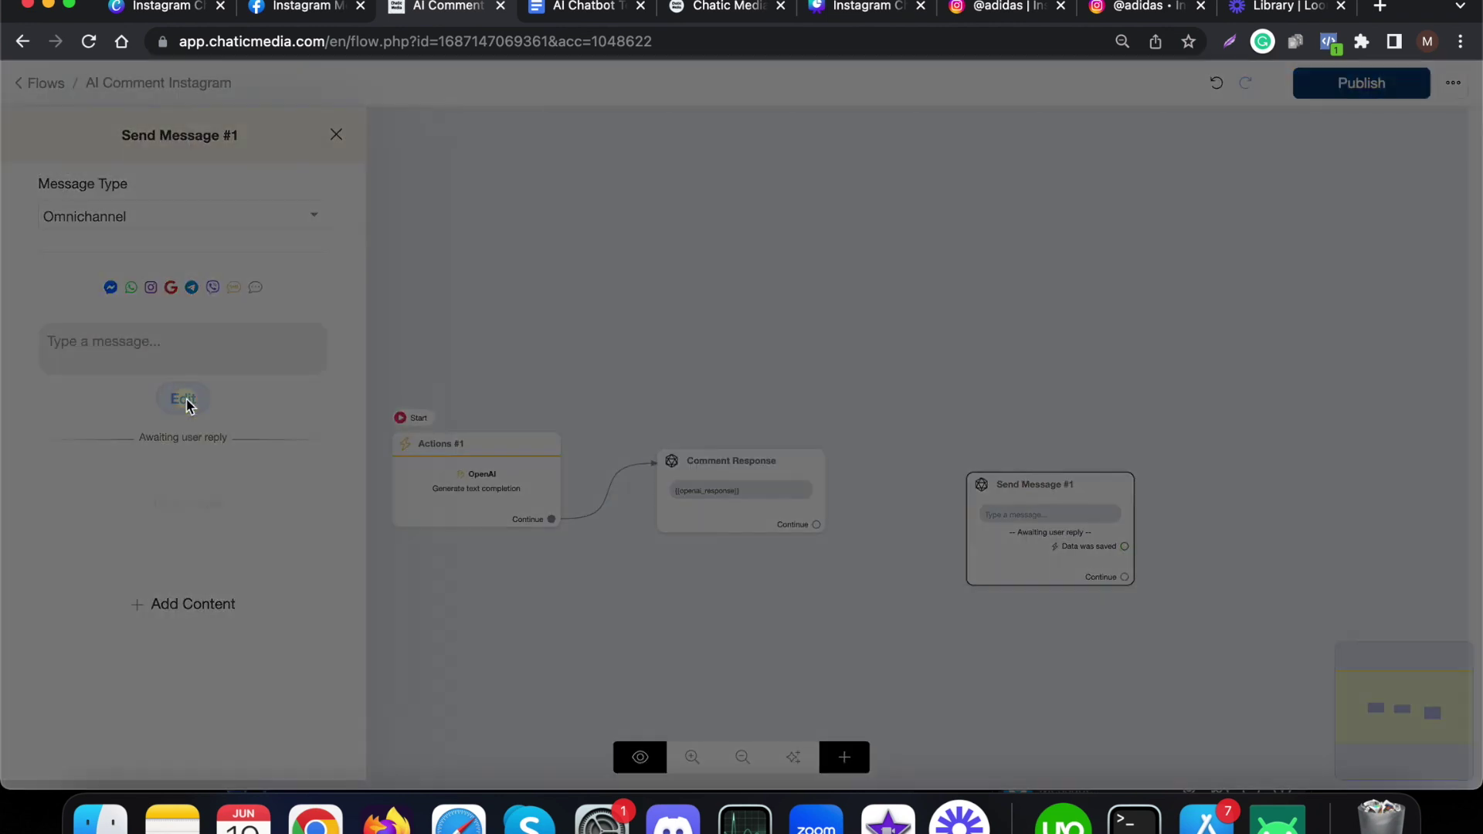
left_click(577, 538)
left_click(951, 629)
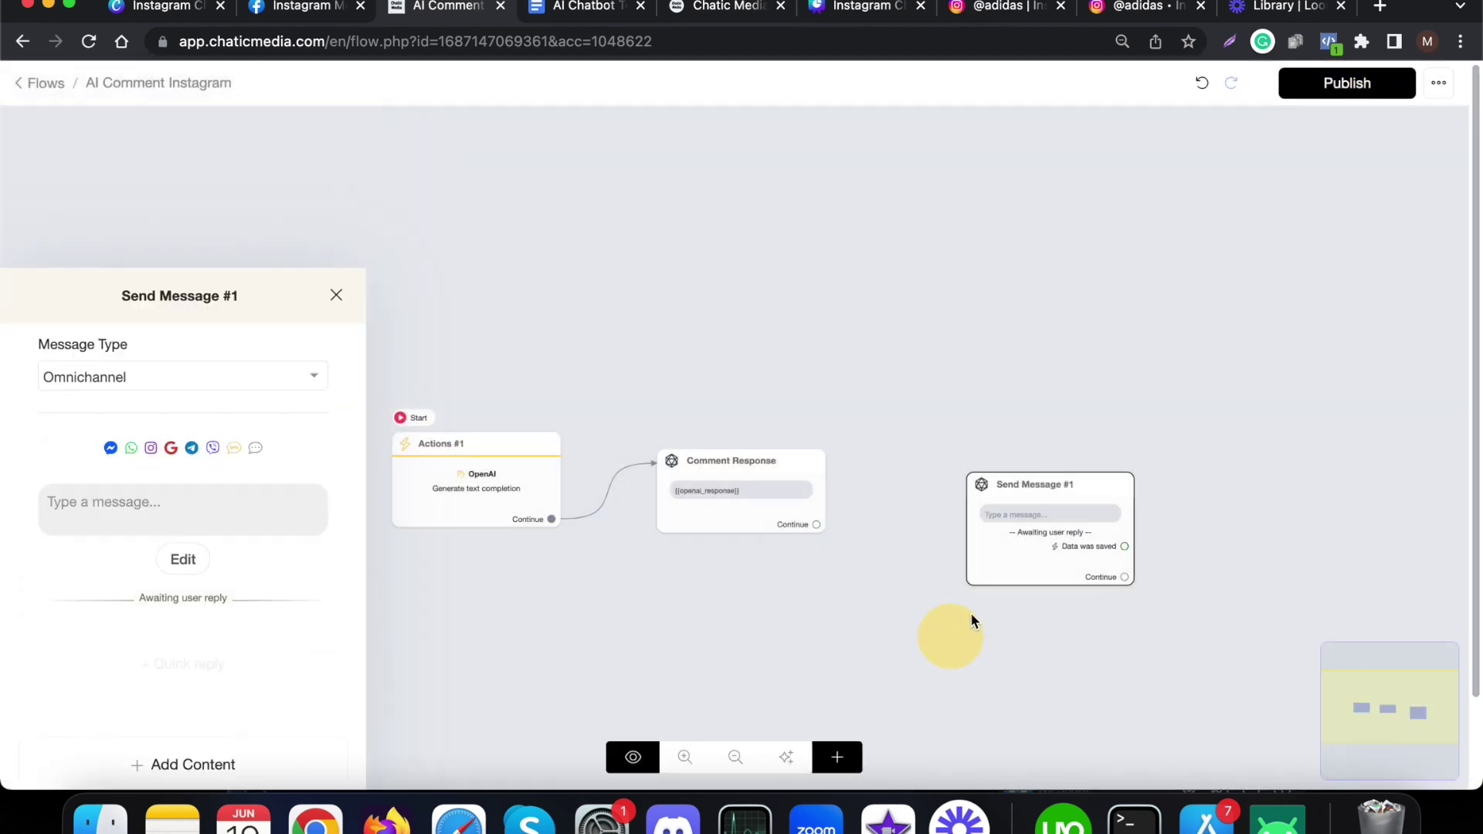
left_click(1103, 459)
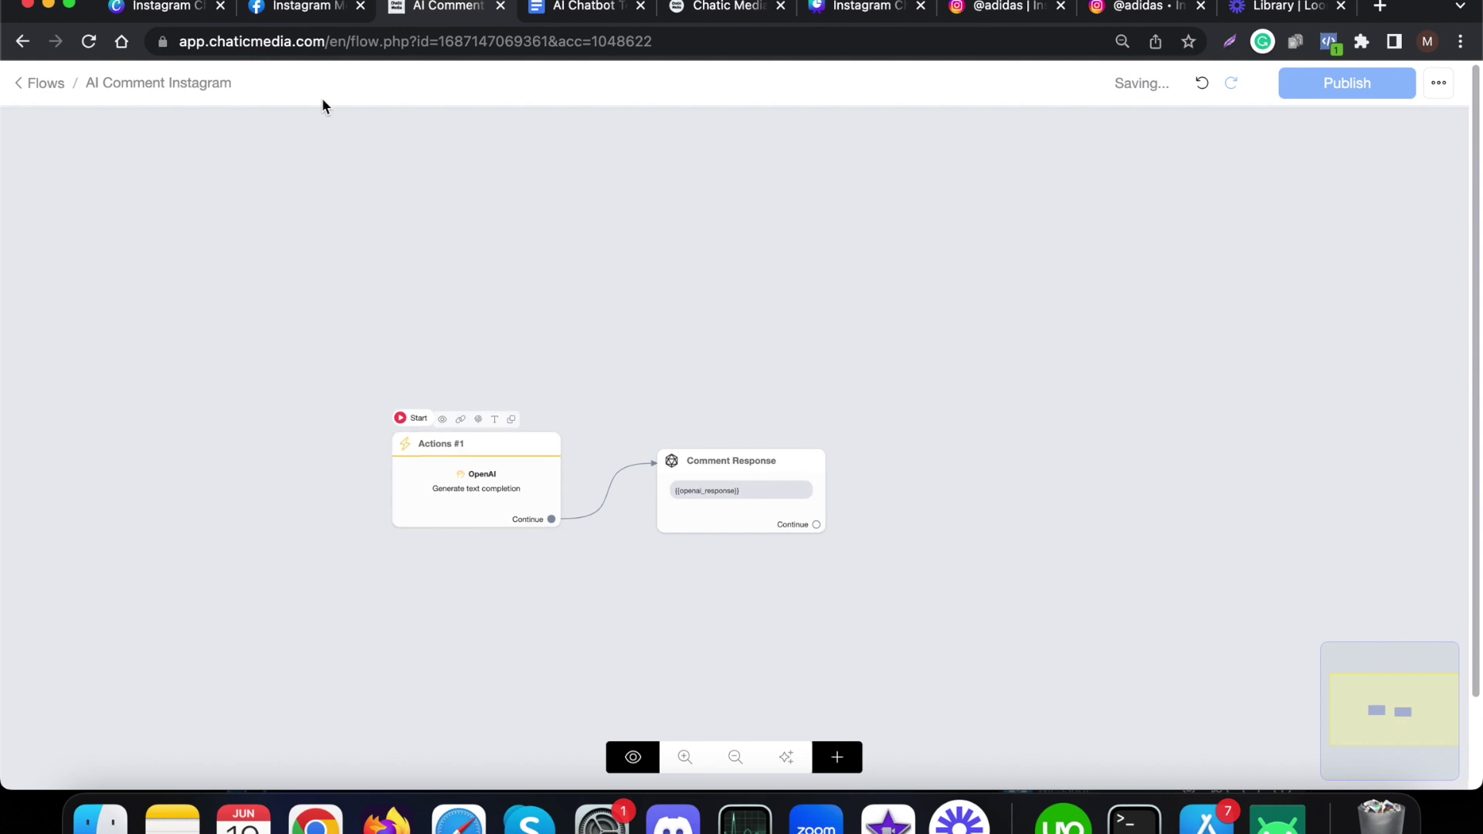
left_click(131, 5)
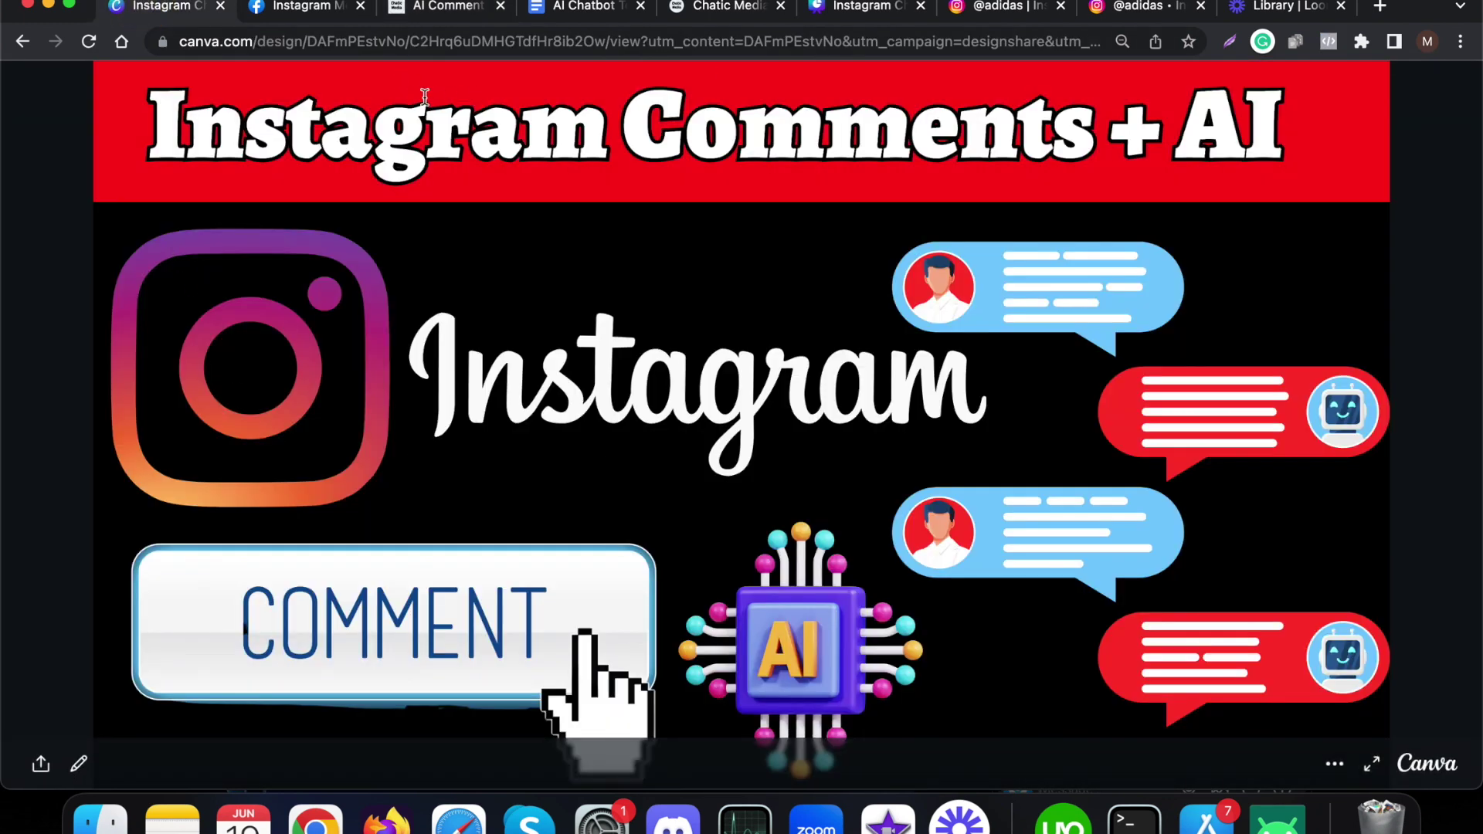